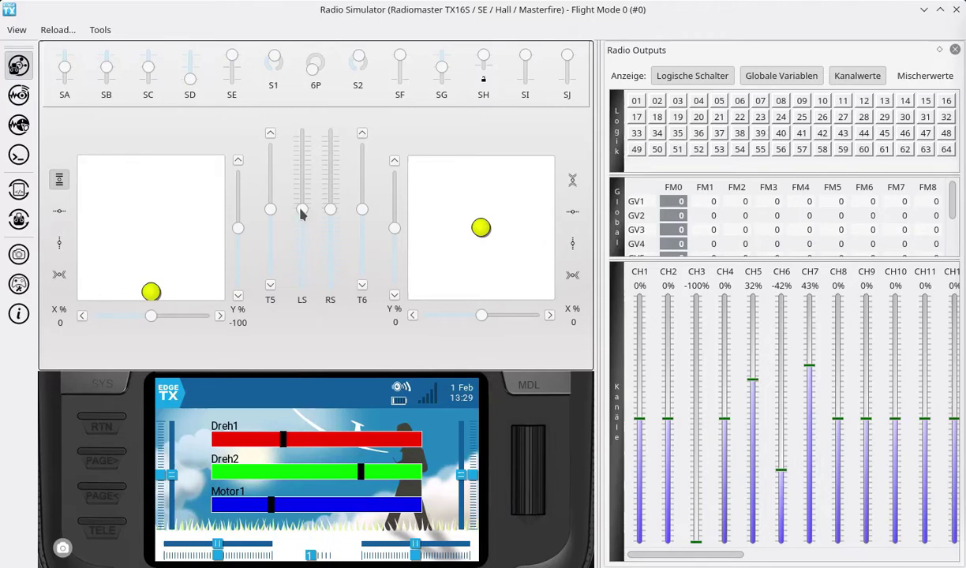
Raise the LS slider to an input value of 556 and turn the S1 and S2 knobs counterclockwise
mouse_move(301, 212)
mouse_down()
mouse_move(300, 155)
mouse_move(300, 245)
mouse_move(302, 228)
mouse_up()
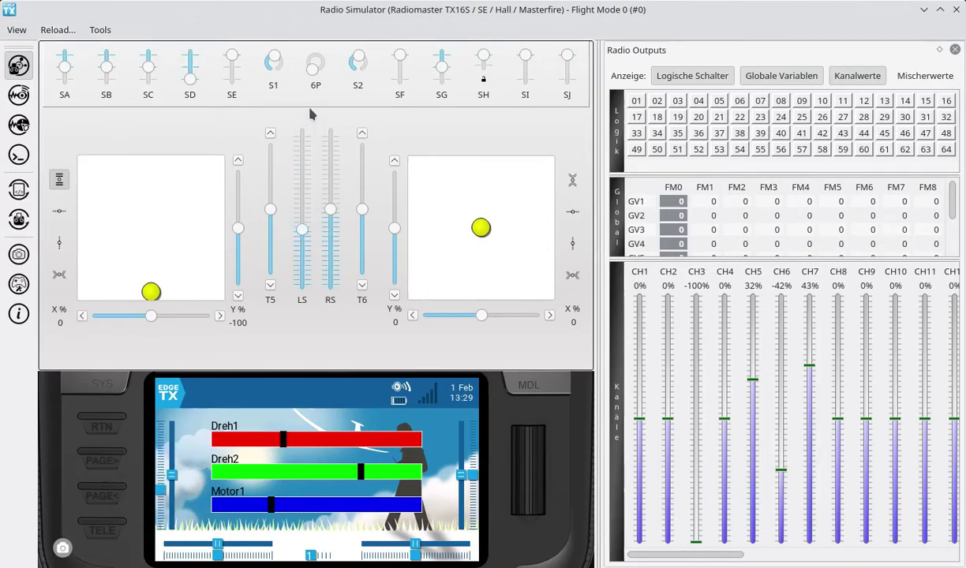
mouse_move(296, 141)
mouse_down()
mouse_move(290, 274)
mouse_move(331, 116)
mouse_up()
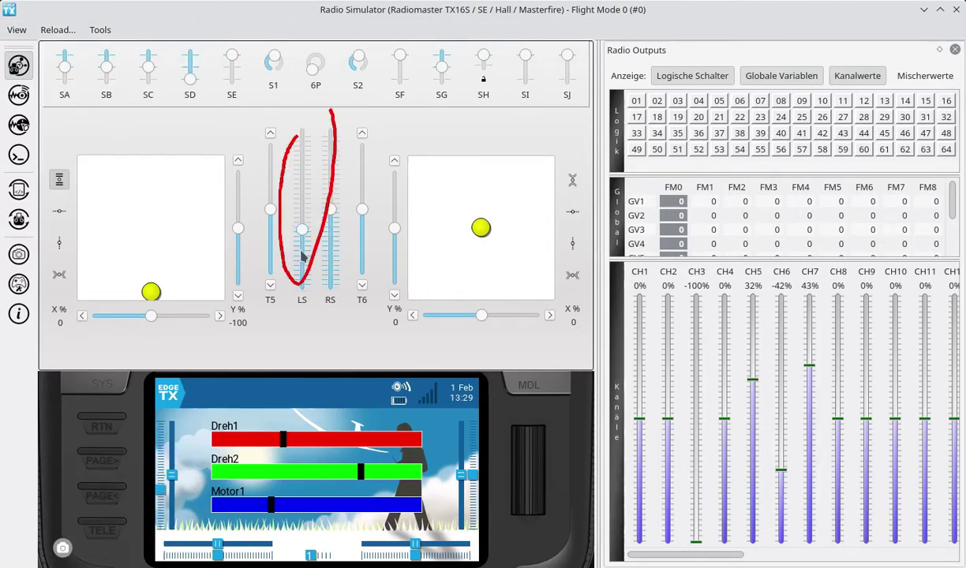
drag(301, 231, 303, 175)
mouse_move(303, 175)
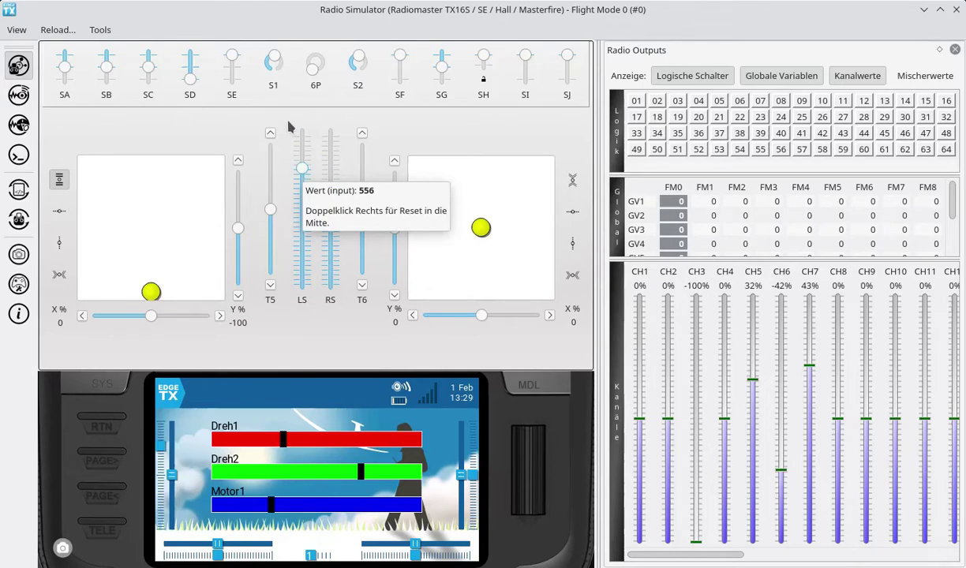
mouse_move(273, 58)
mouse_down()
mouse_move(260, 56)
mouse_move(259, 65)
mouse_up()
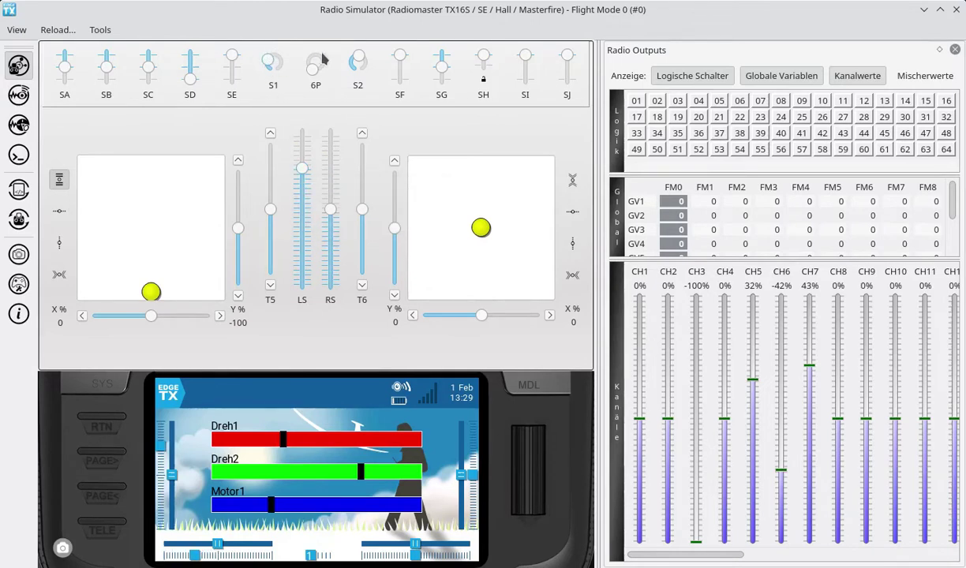
mouse_move(345, 54)
mouse_down()
mouse_move(351, 85)
mouse_move(377, 73)
mouse_move(347, 49)
mouse_move(365, 68)
mouse_move(345, 67)
mouse_up()
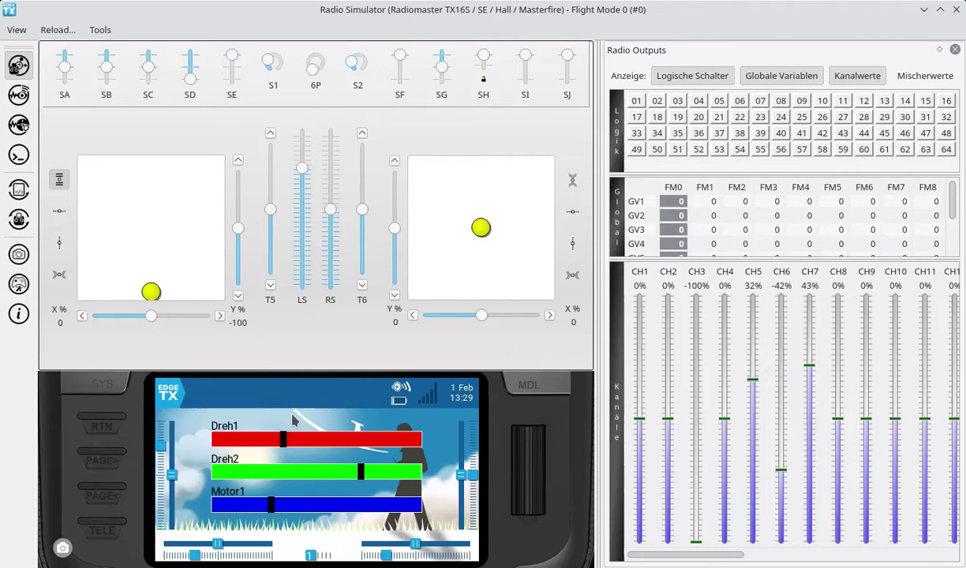
mouse_move(290, 403)
mouse_down()
mouse_move(246, 392)
mouse_move(180, 419)
mouse_move(183, 496)
mouse_move(308, 553)
mouse_move(399, 521)
mouse_move(432, 457)
mouse_move(315, 377)
mouse_move(246, 387)
mouse_move(237, 401)
mouse_up()
key(shift+super+F11)
click(110, 527)
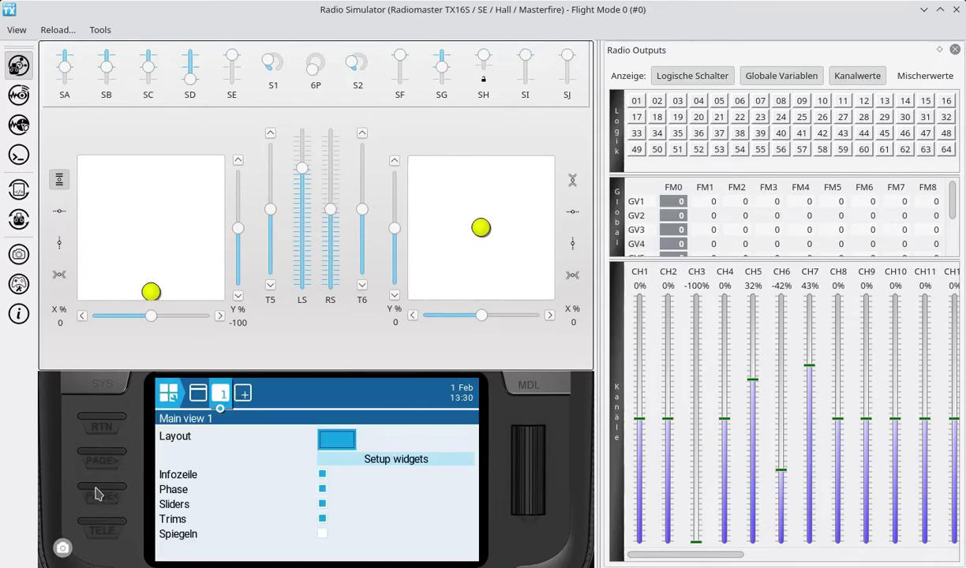
mouse_move(114, 511)
mouse_down()
mouse_move(80, 513)
mouse_move(123, 539)
mouse_move(125, 521)
mouse_up()
click(101, 406)
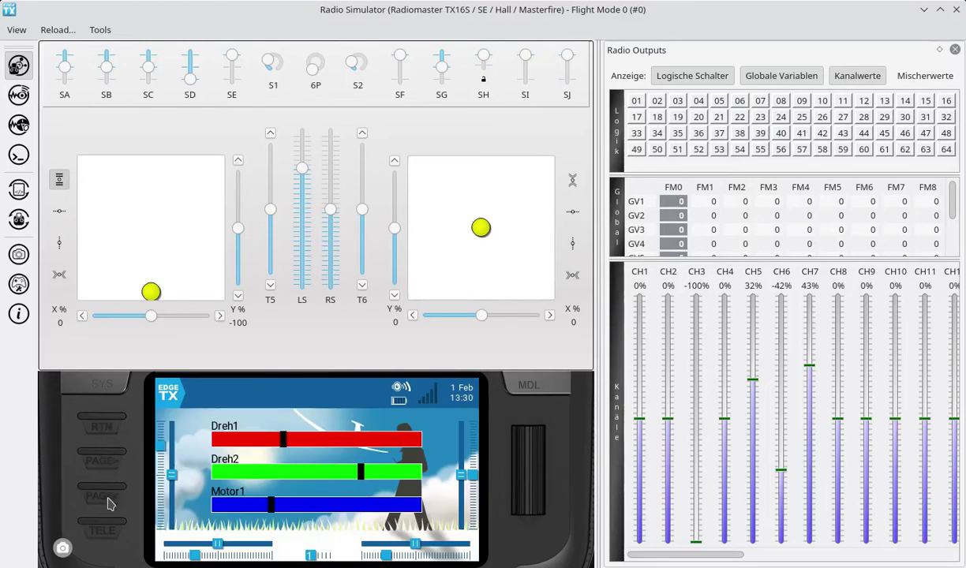
mouse_move(105, 502)
mouse_down()
mouse_move(69, 509)
mouse_move(150, 545)
mouse_move(130, 527)
mouse_up()
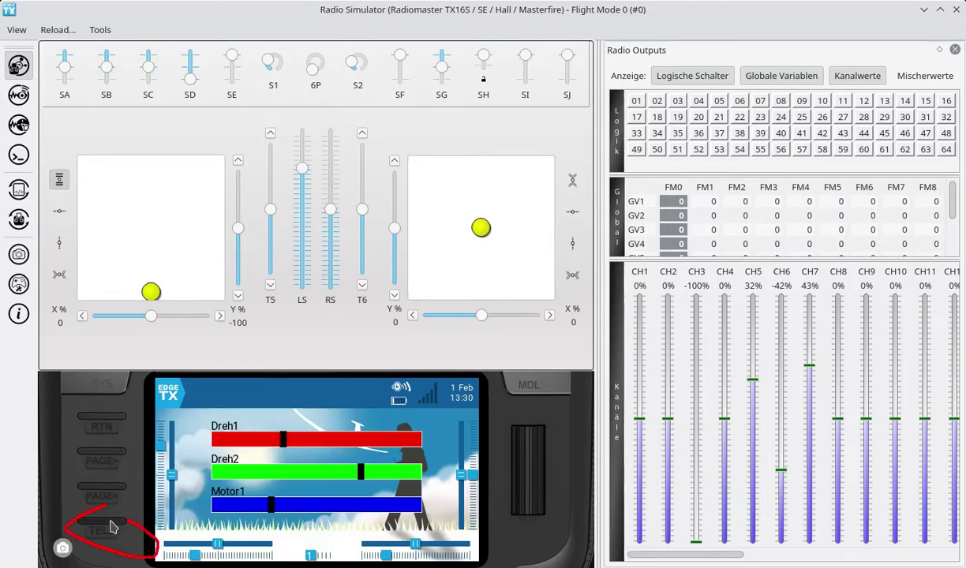
Open the screen settings of Main view 1 and select the 1 x 1 layout
click(112, 505)
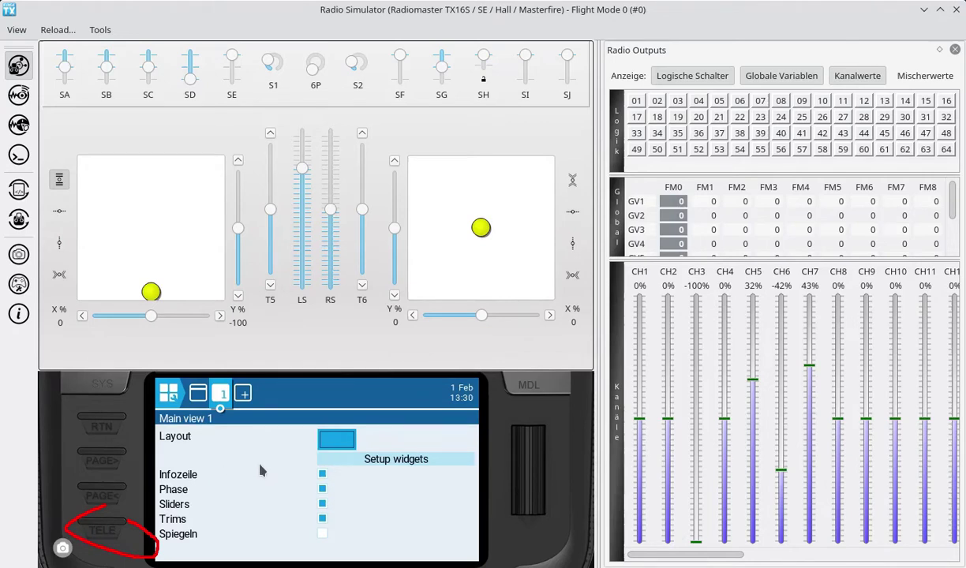
click(332, 438)
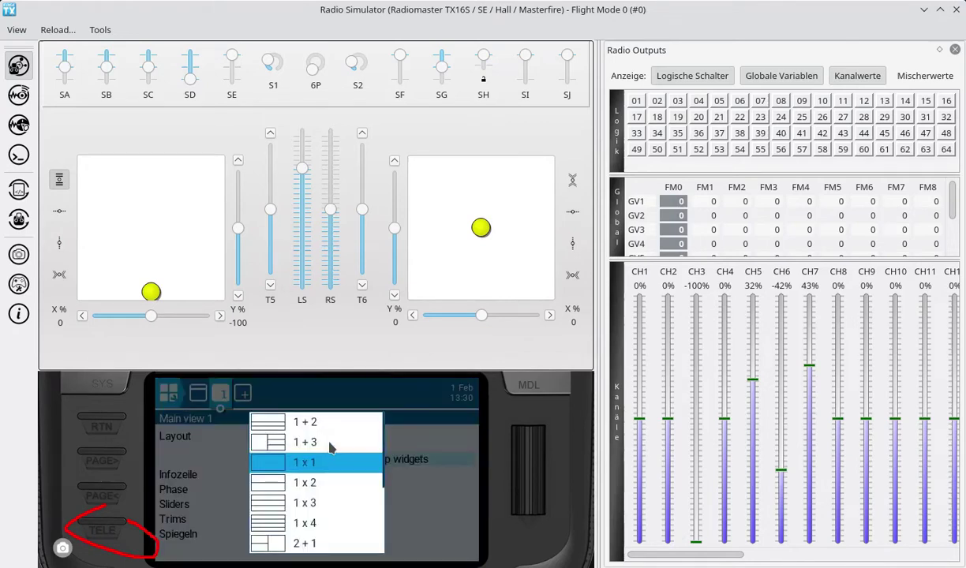
click(277, 465)
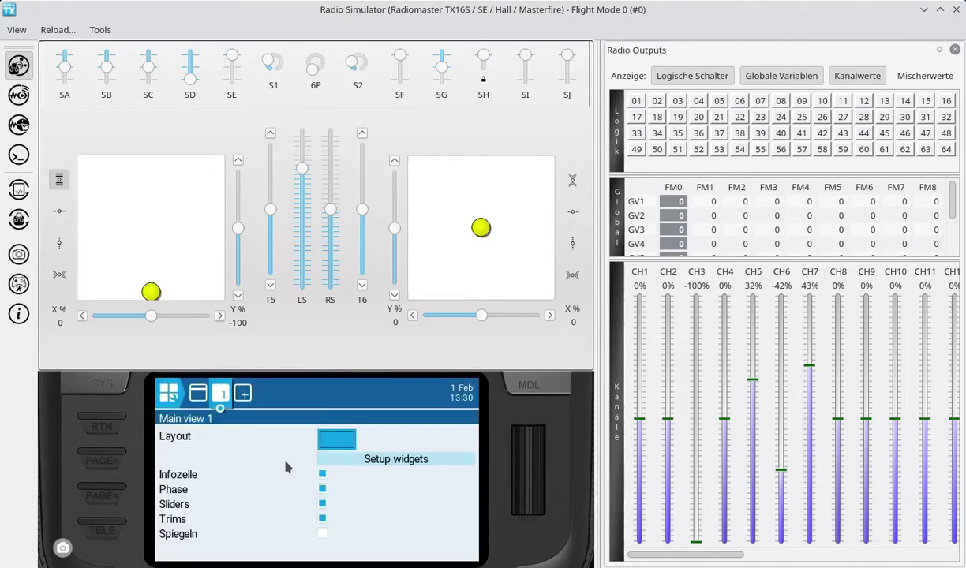
Set up the widgets of Main view 1 and assign the EL_Sli widget to its single zone
click(322, 459)
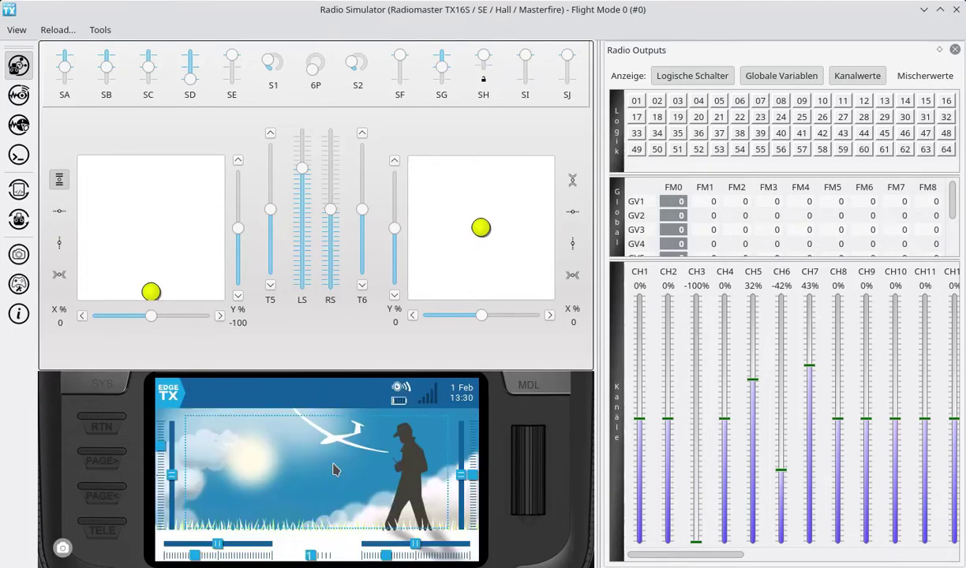
click(320, 442)
click(319, 426)
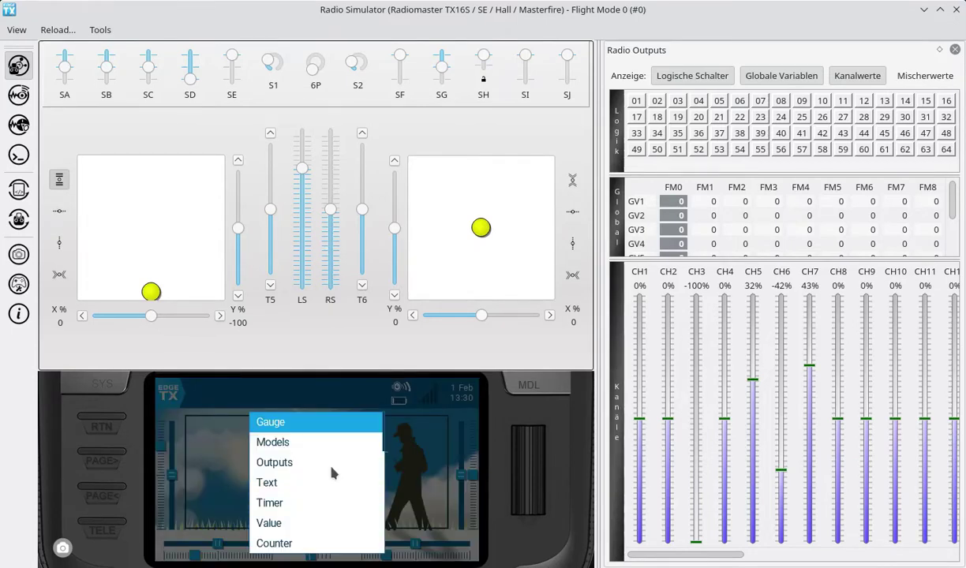
scroll(331, 472, up, 5)
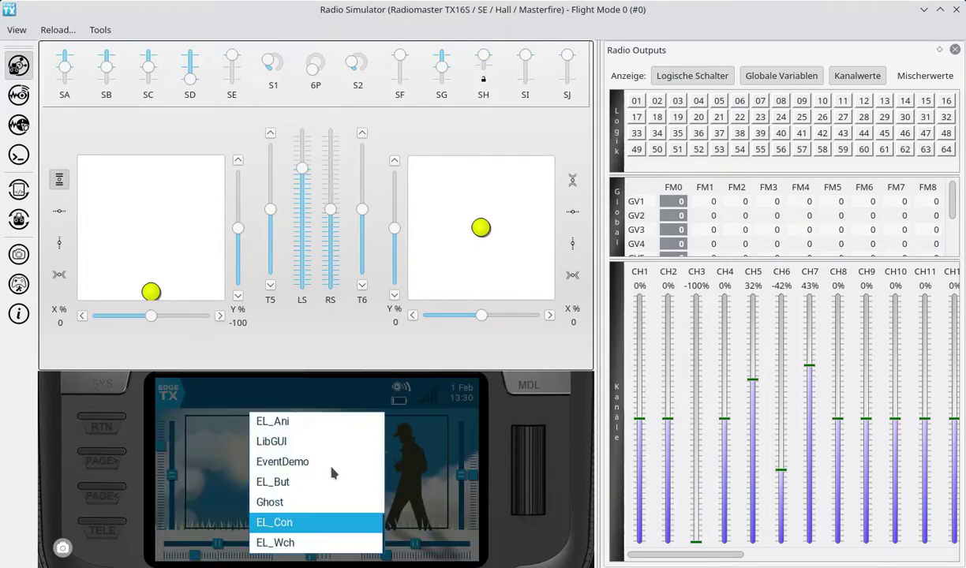
scroll(331, 472, up, 3)
scroll(331, 472, up, 1)
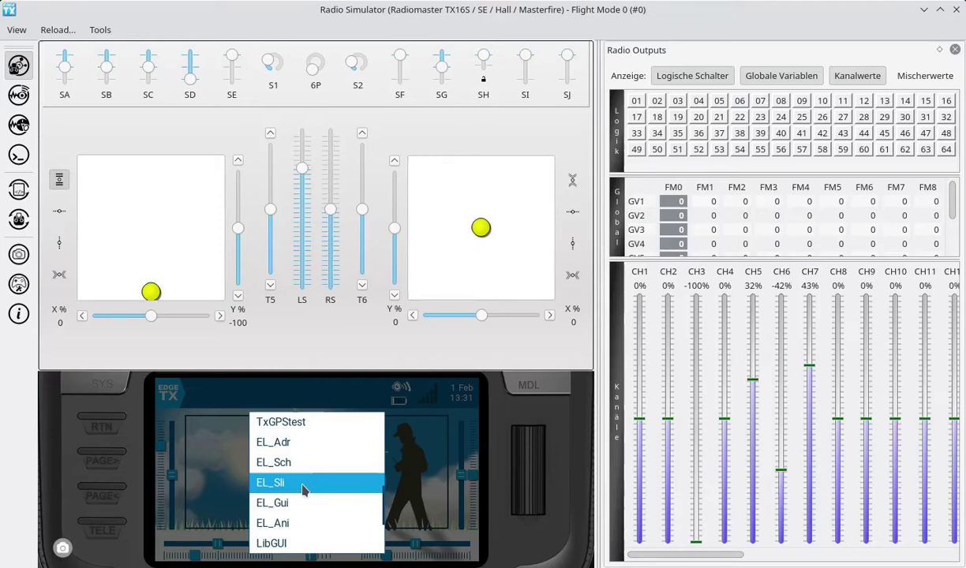
click(304, 490)
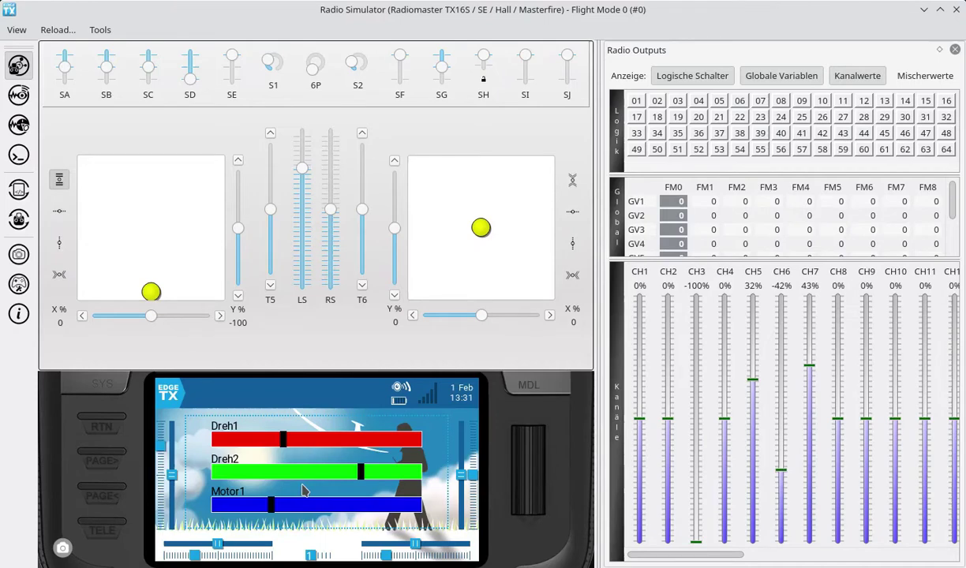
Dismiss the widget's options without changing it and return from widget setup to the main view
click(304, 490)
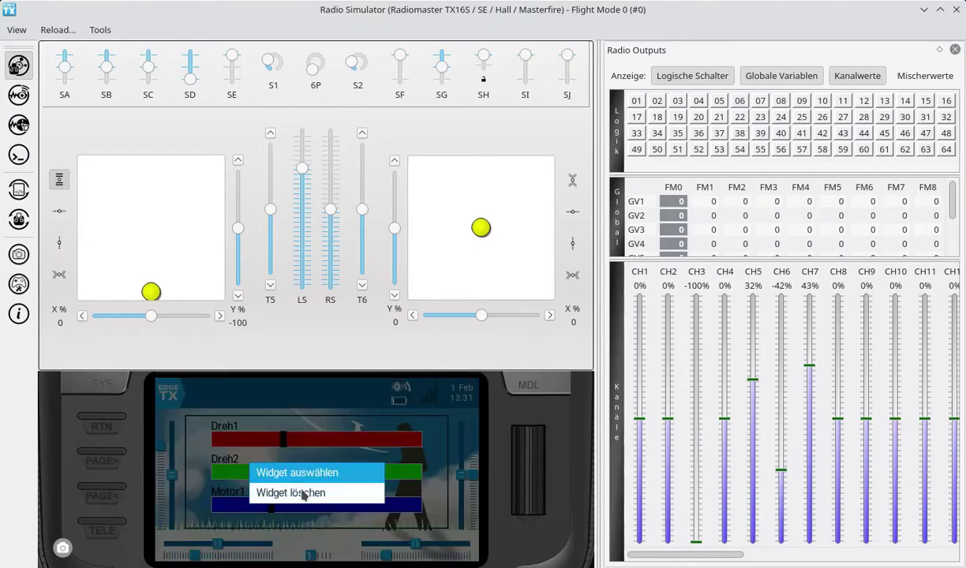
click(292, 427)
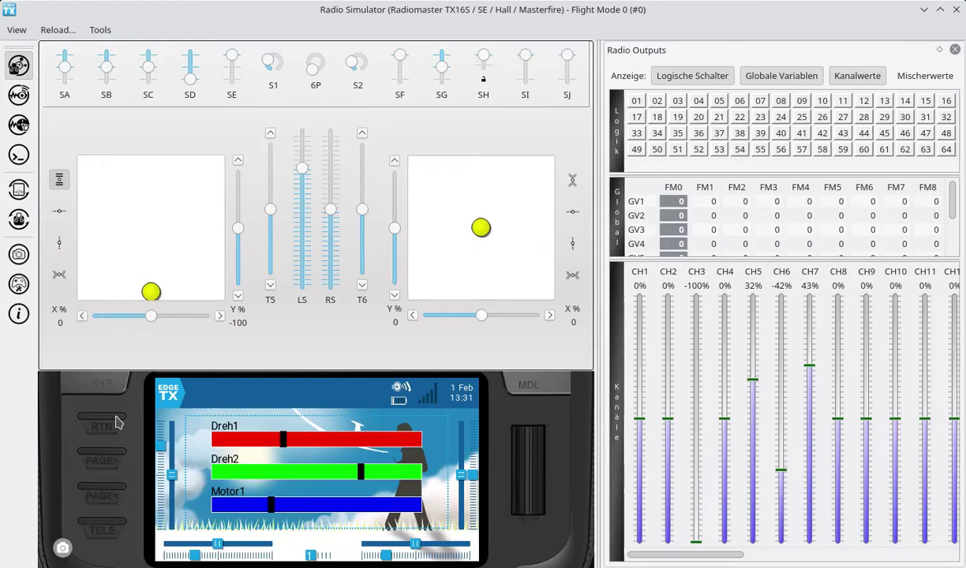
mouse_move(97, 386)
mouse_down()
mouse_move(75, 399)
mouse_move(87, 426)
mouse_move(146, 416)
mouse_up()
click(96, 395)
click(101, 418)
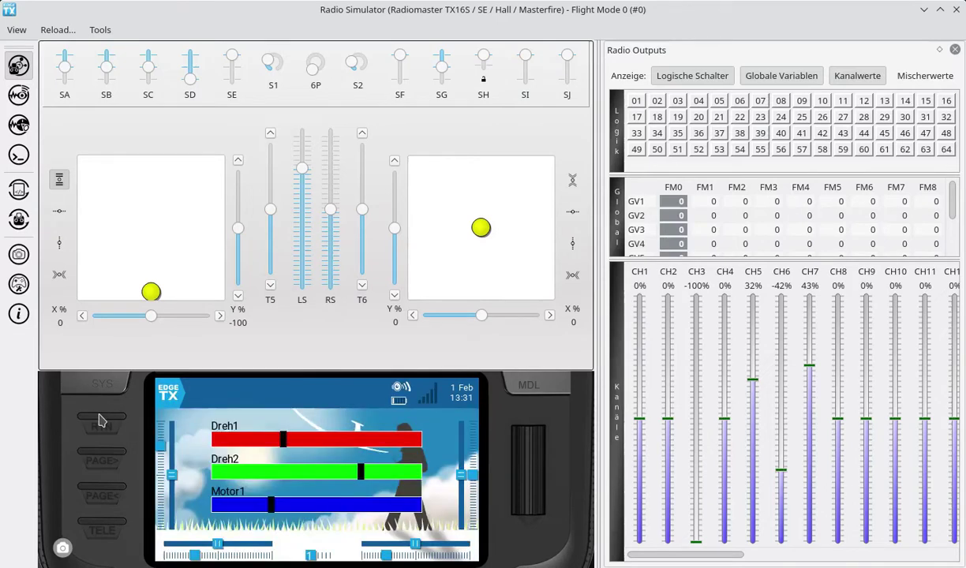
Show the slider widget full screen and move Dreh1 to 63%, Dreh2 to 35% and Motor1 to -54%
click(286, 442)
click(292, 466)
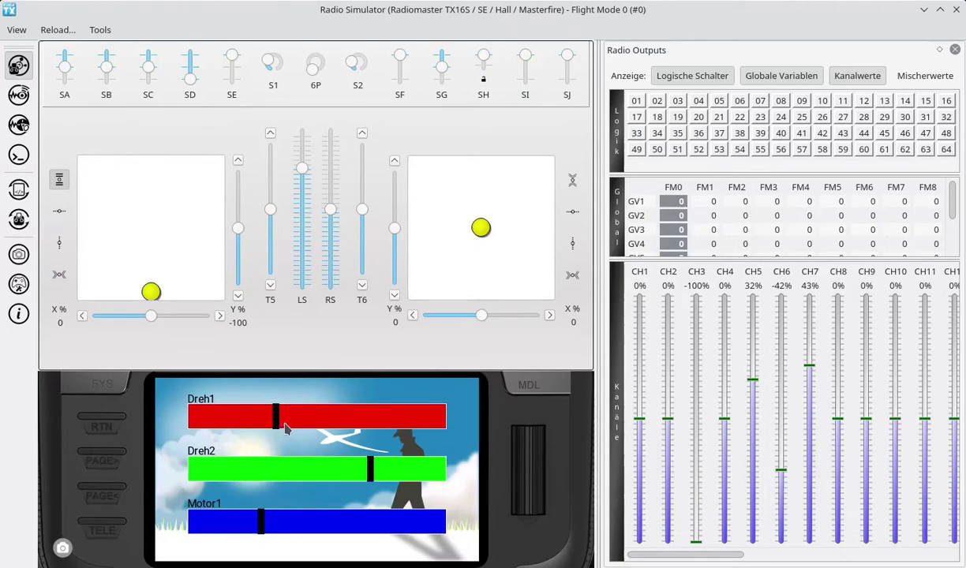
mouse_move(272, 412)
mouse_down()
mouse_move(302, 411)
mouse_move(314, 426)
mouse_move(263, 418)
mouse_up()
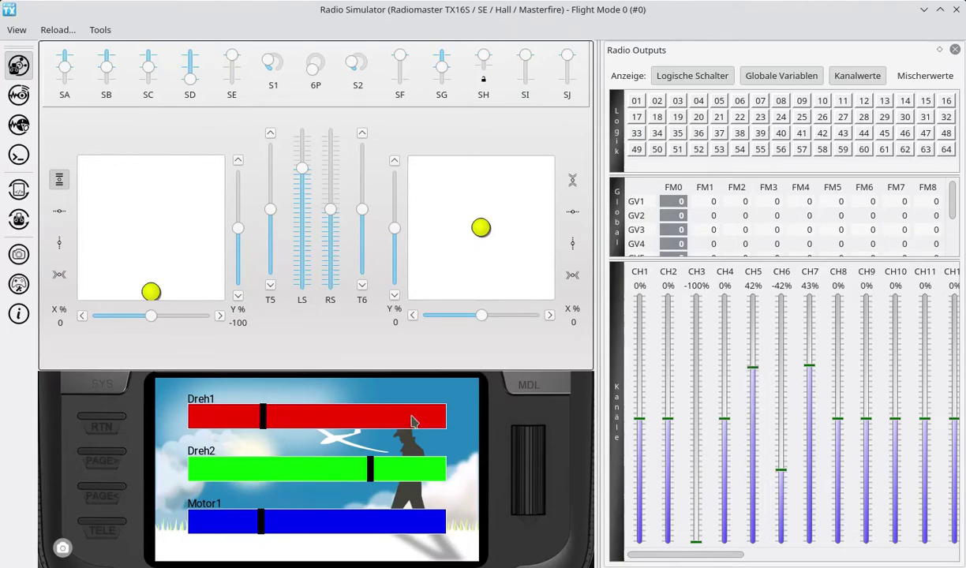
mouse_move(809, 258)
mouse_down()
mouse_move(746, 255)
mouse_move(740, 268)
mouse_move(781, 289)
mouse_move(818, 292)
mouse_move(811, 256)
mouse_up()
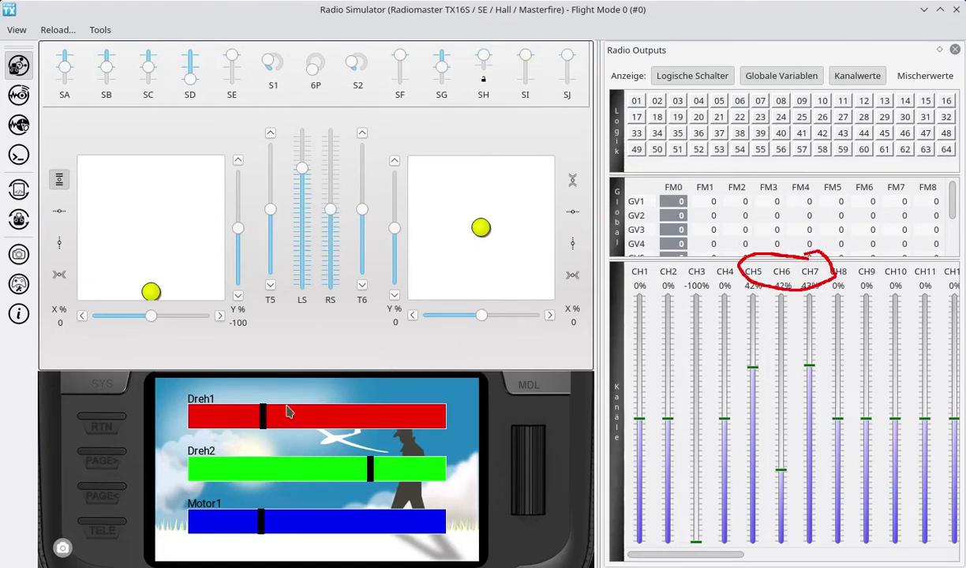
mouse_move(264, 418)
mouse_down()
mouse_move(461, 430)
mouse_move(229, 446)
mouse_move(253, 449)
mouse_up()
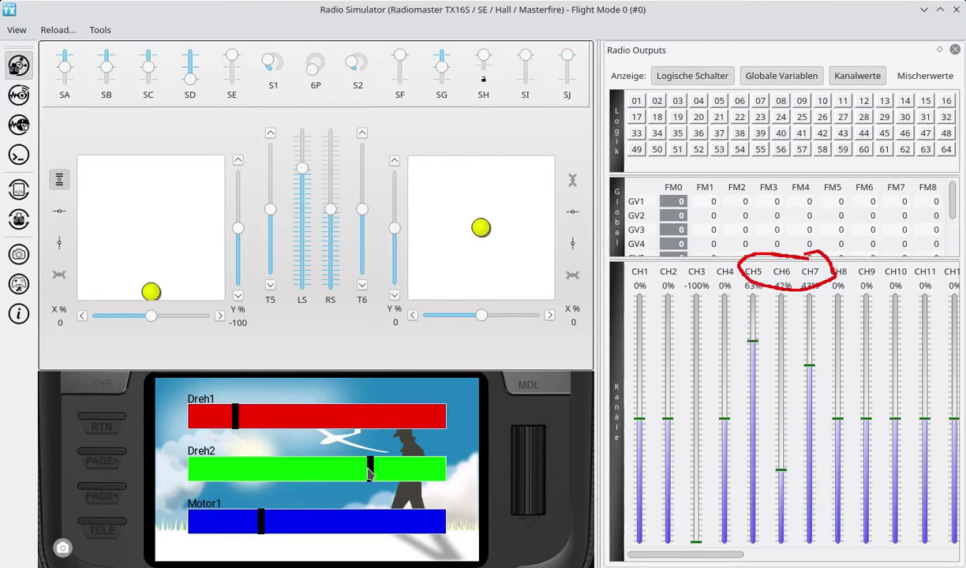
mouse_move(370, 454)
mouse_down()
mouse_move(331, 450)
mouse_move(272, 472)
mouse_up()
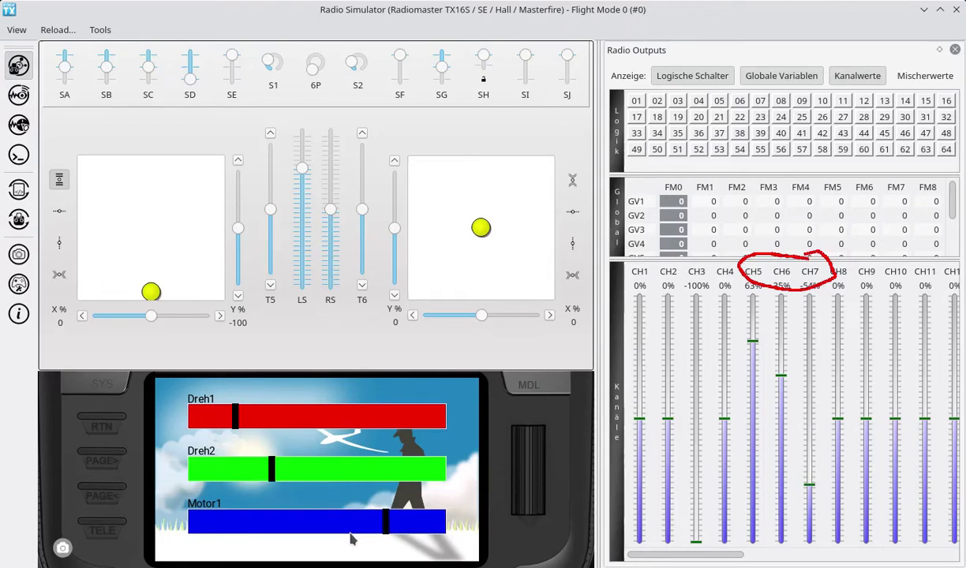
Reset the Dreh1, Dreh2 and Motor1 sliders to their centre position at 0%
click(328, 425)
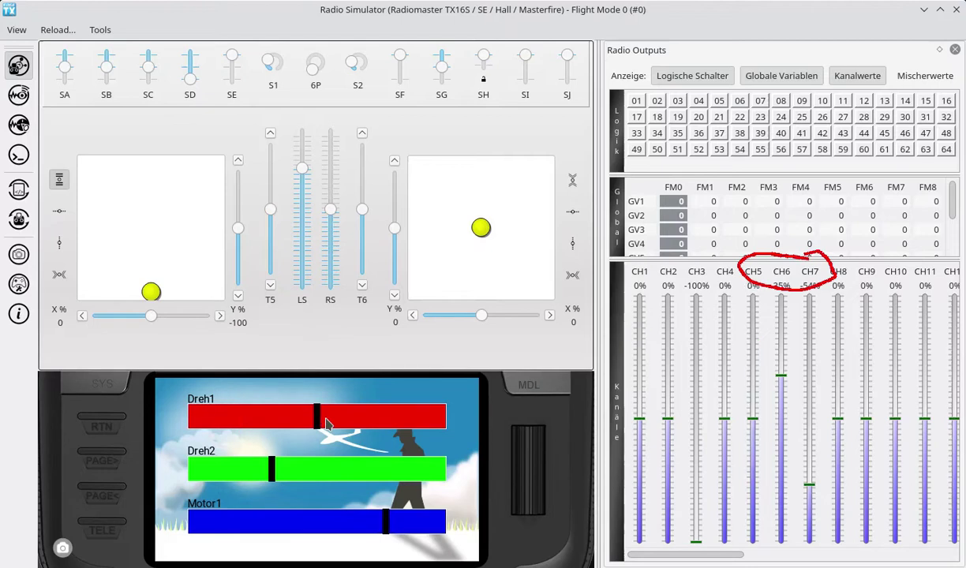
click(326, 472)
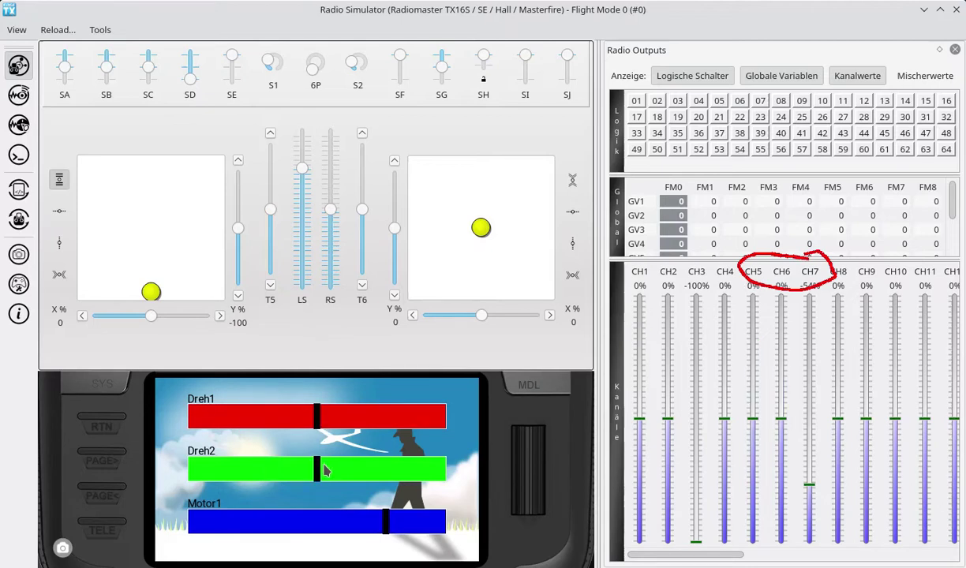
click(323, 522)
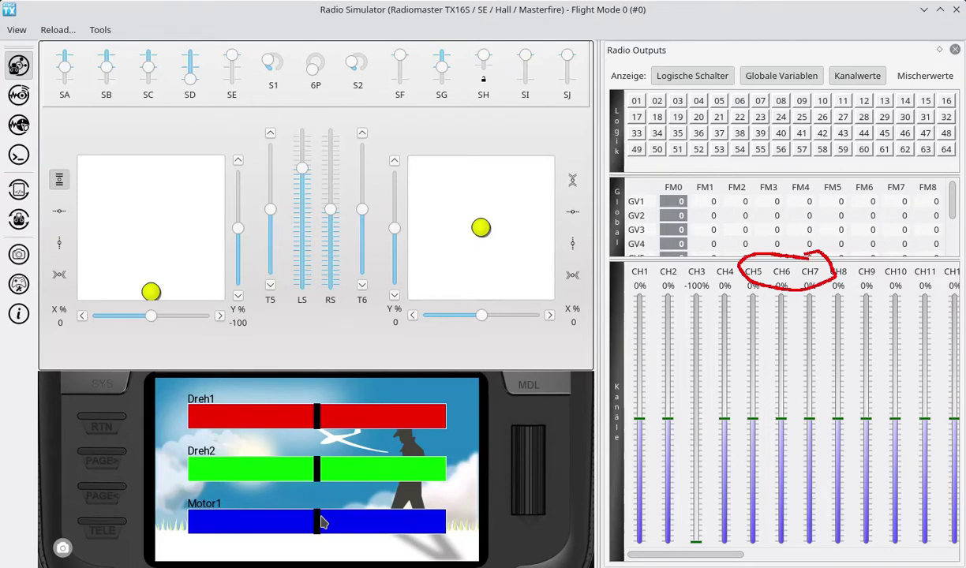
mouse_move(213, 384)
mouse_down()
mouse_move(180, 380)
mouse_move(186, 404)
mouse_move(215, 383)
mouse_up()
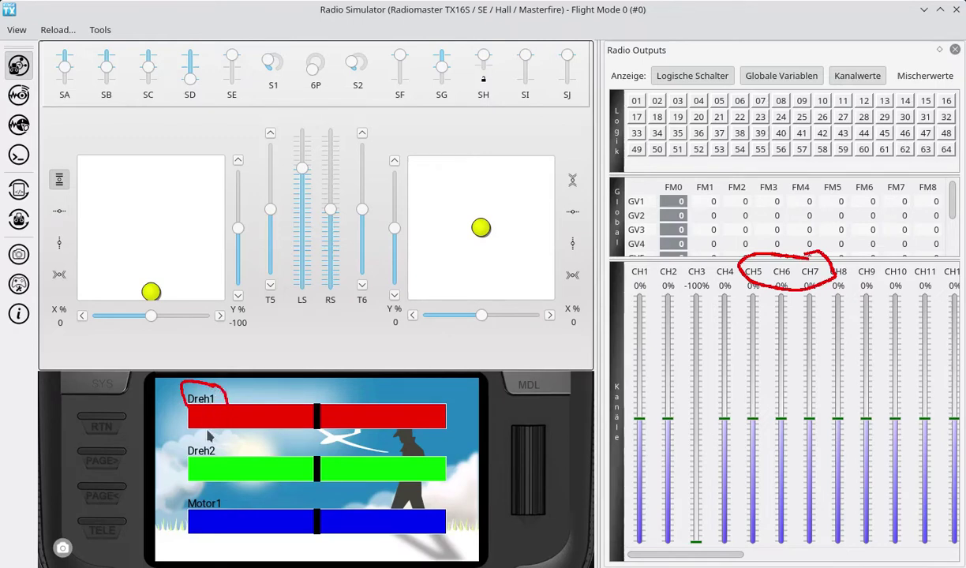
mouse_move(197, 437)
mouse_down()
mouse_move(189, 444)
mouse_move(207, 462)
mouse_move(221, 434)
mouse_up()
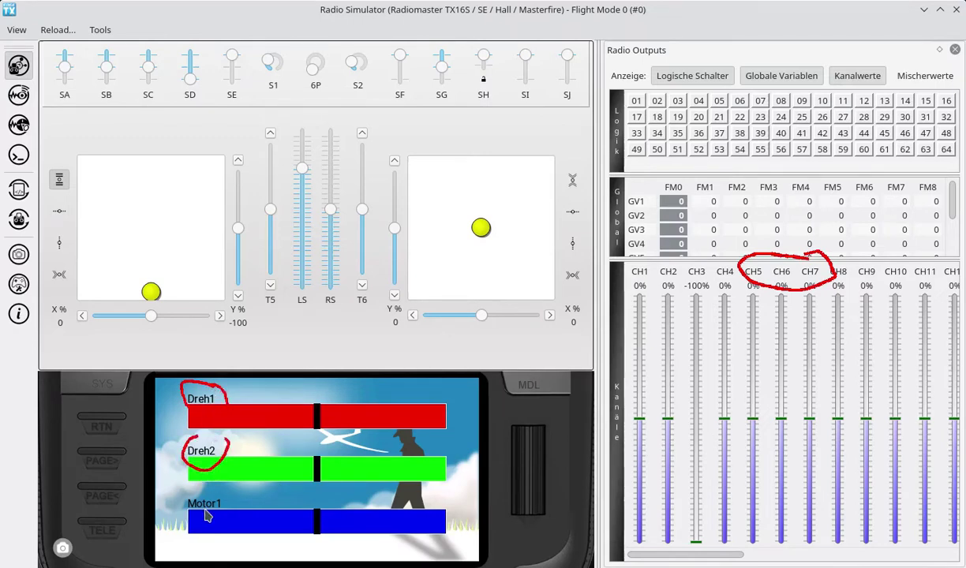
mouse_move(197, 490)
mouse_down()
mouse_move(183, 511)
mouse_move(219, 506)
mouse_up()
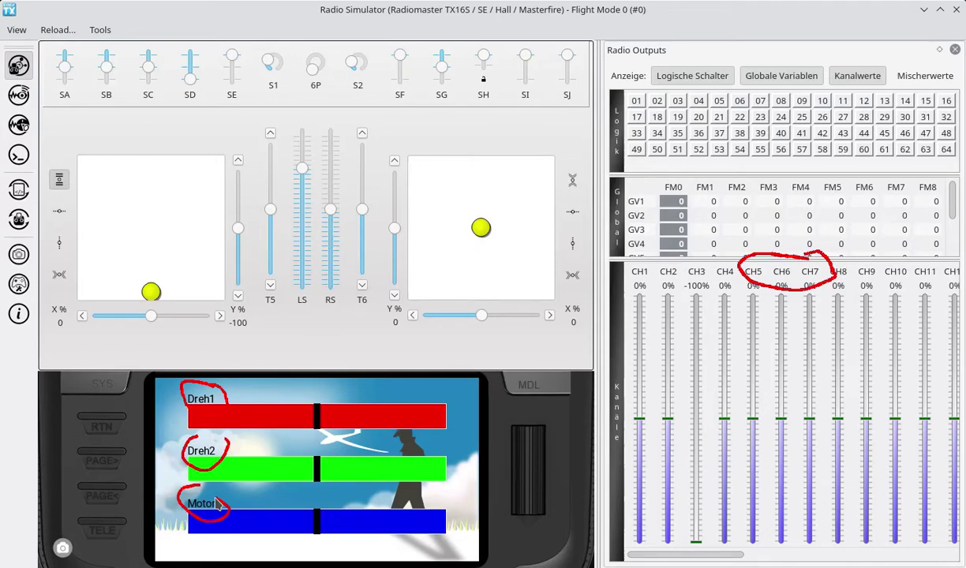
key(Escape)
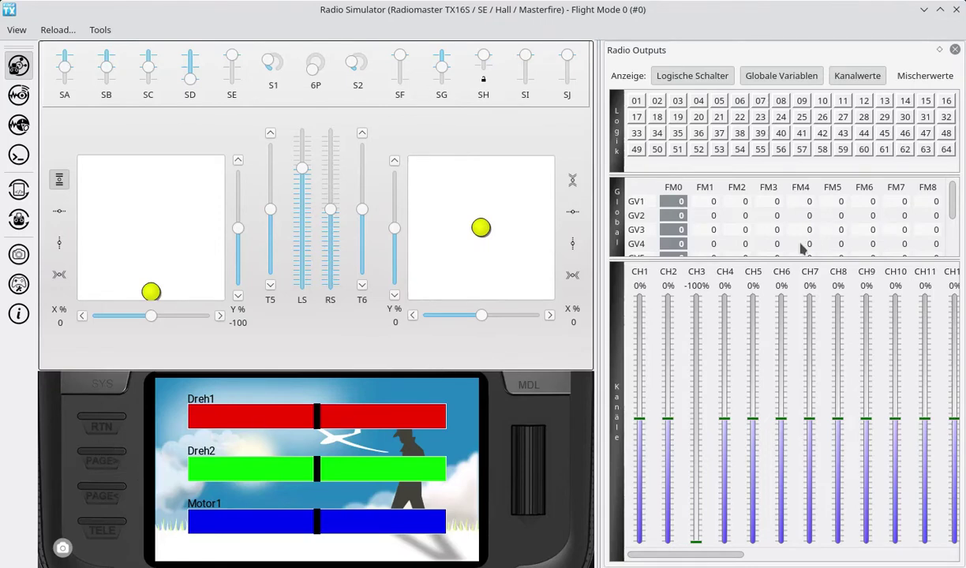
mouse_move(777, 258)
mouse_down()
mouse_move(740, 269)
mouse_move(785, 286)
mouse_move(825, 276)
mouse_move(760, 257)
mouse_up()
Leave the full-screen widget and open the model's mixer list (Mischer) to examine the sources of CH5 to CH7
click(83, 419)
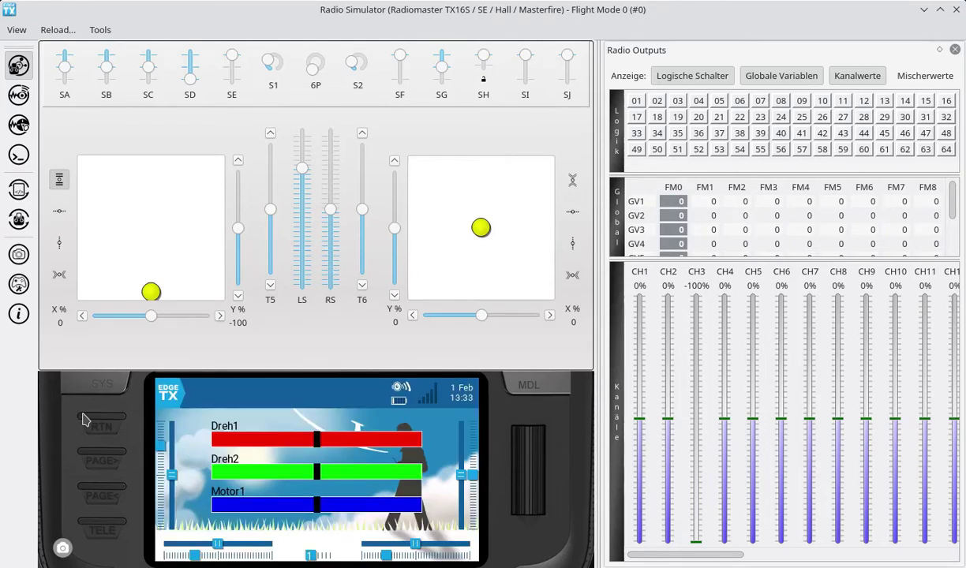
click(518, 393)
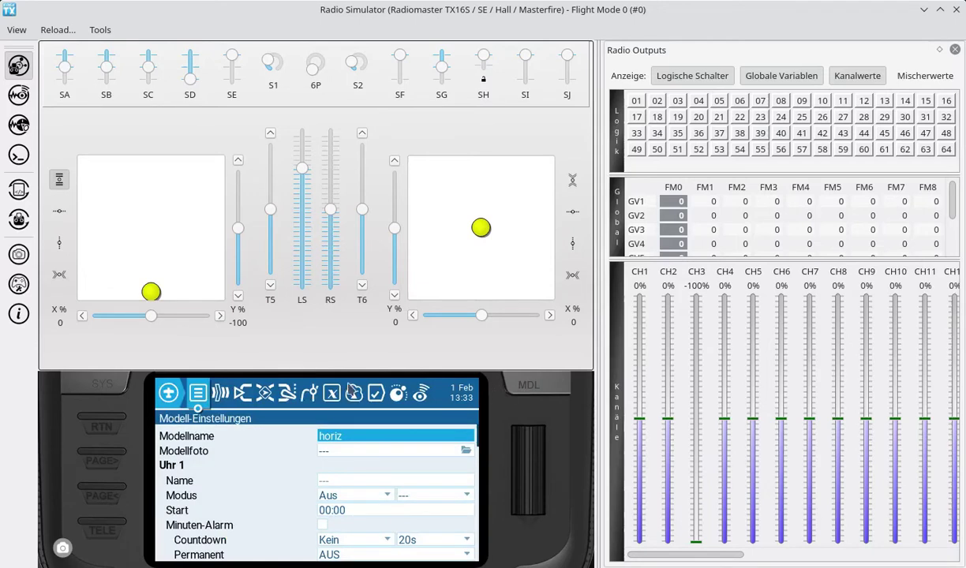
click(267, 392)
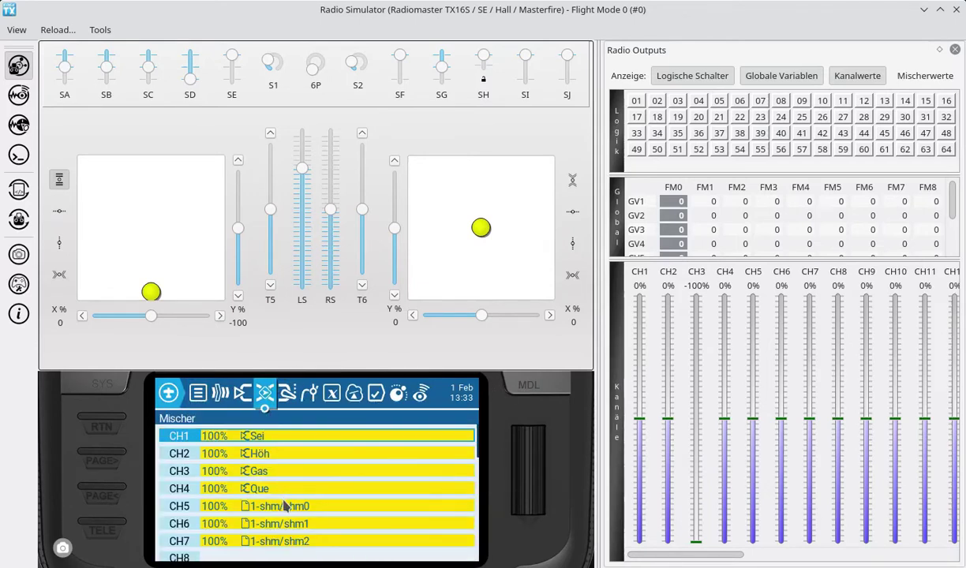
mouse_move(275, 438)
mouse_down()
mouse_move(253, 409)
mouse_move(230, 458)
mouse_move(272, 483)
mouse_move(270, 434)
mouse_up()
mouse_move(210, 499)
mouse_down()
mouse_move(168, 507)
mouse_move(167, 534)
mouse_move(285, 534)
mouse_move(316, 505)
mouse_move(237, 503)
mouse_up()
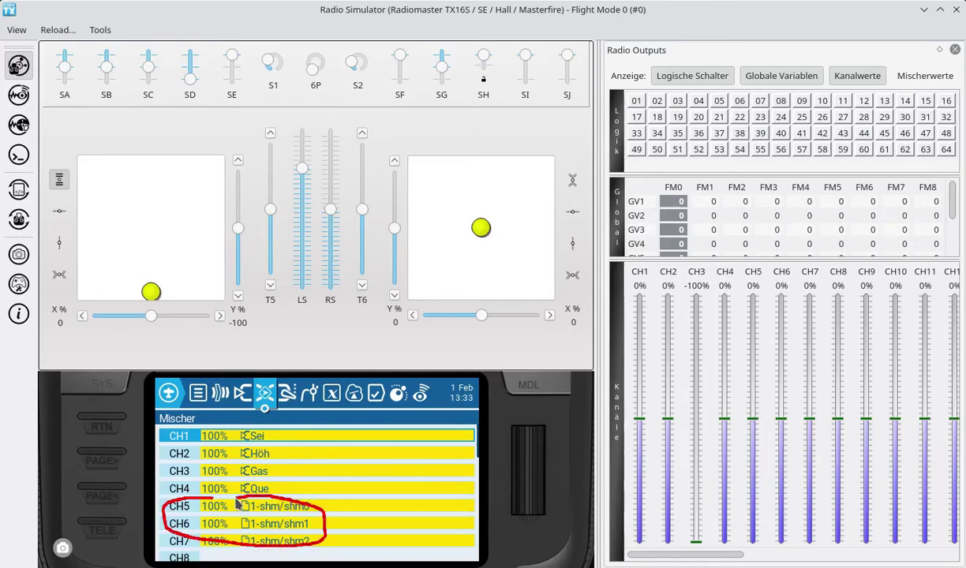
Open the CH5 mix for editing to examine its source, and return to the mixer list without changes
key(shift+super+F11)
click(235, 506)
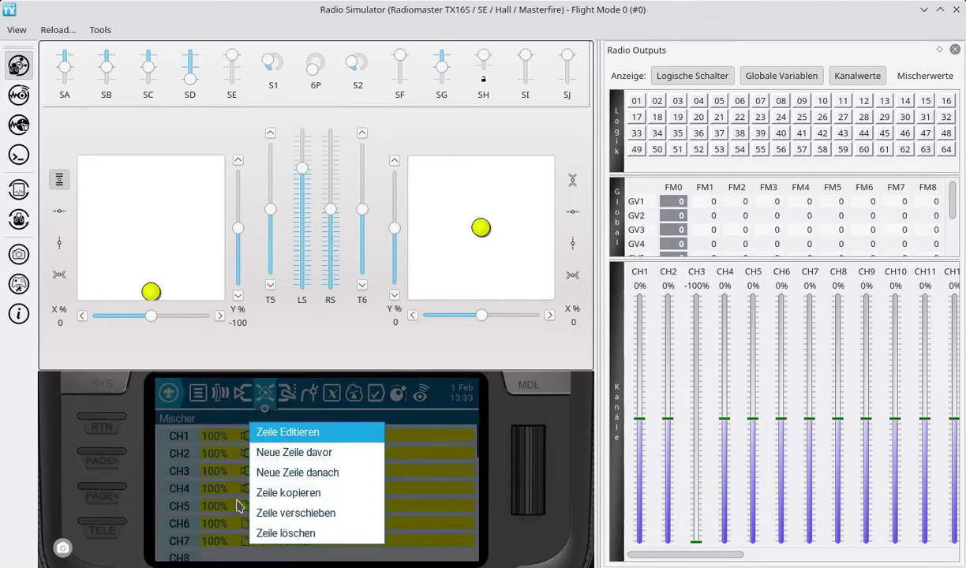
click(270, 426)
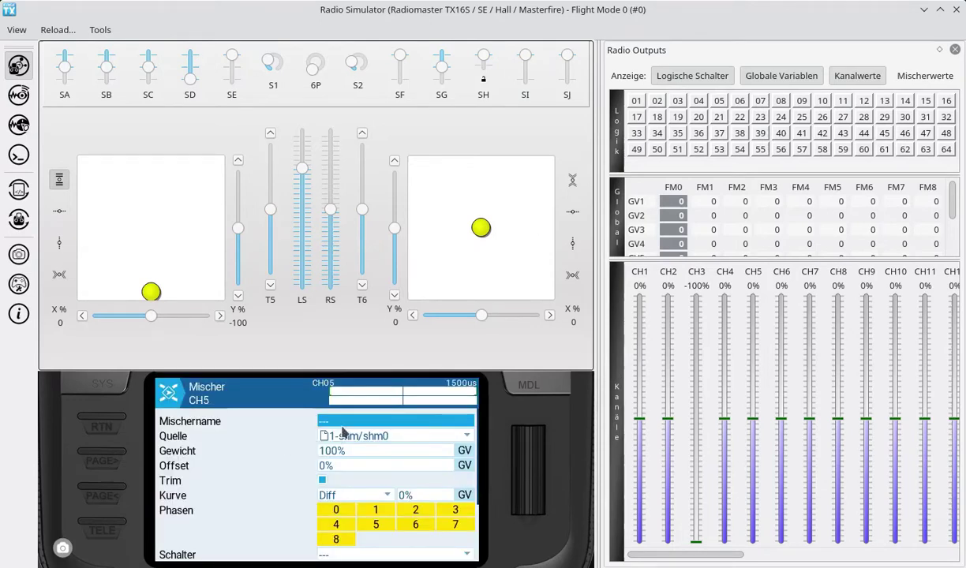
mouse_move(330, 428)
mouse_down()
mouse_move(309, 436)
mouse_move(400, 451)
mouse_move(375, 410)
mouse_move(331, 408)
mouse_move(315, 436)
mouse_up()
mouse_move(312, 418)
mouse_down()
mouse_move(330, 446)
mouse_move(400, 436)
mouse_up()
click(97, 426)
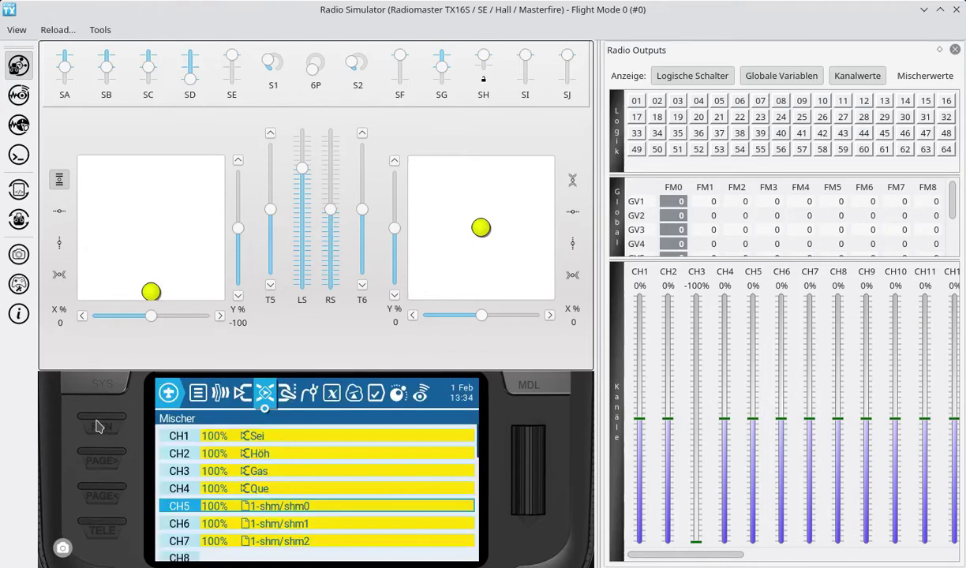
Open the CH6 mix for editing to examine its source, and leave the mixer pages for the main view
click(278, 521)
click(289, 432)
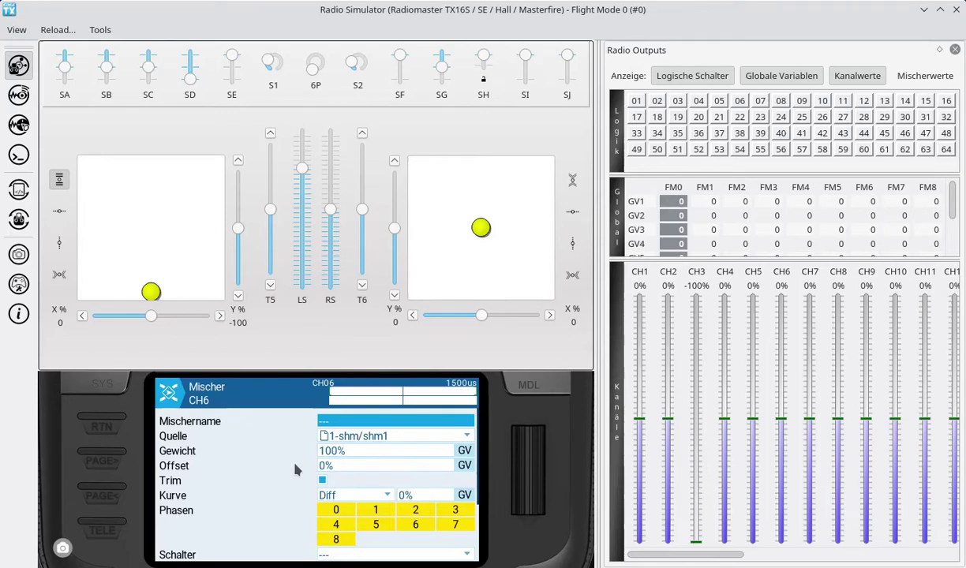
mouse_move(310, 426)
mouse_down()
mouse_move(319, 443)
mouse_move(367, 447)
mouse_move(460, 445)
mouse_move(481, 435)
mouse_up()
click(98, 400)
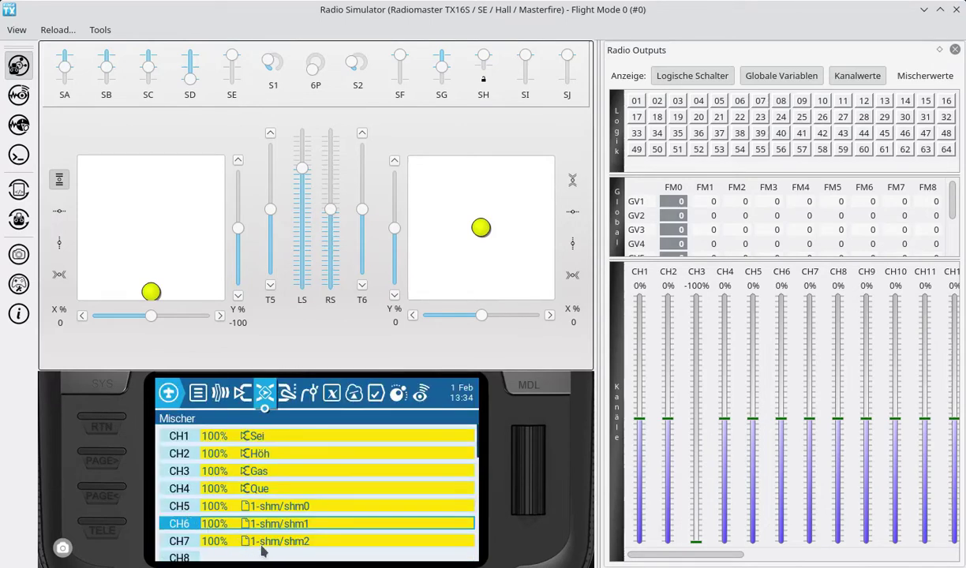
mouse_move(262, 529)
mouse_down()
mouse_move(231, 537)
mouse_move(251, 551)
mouse_move(304, 554)
mouse_move(320, 537)
mouse_move(286, 533)
mouse_up()
click(108, 421)
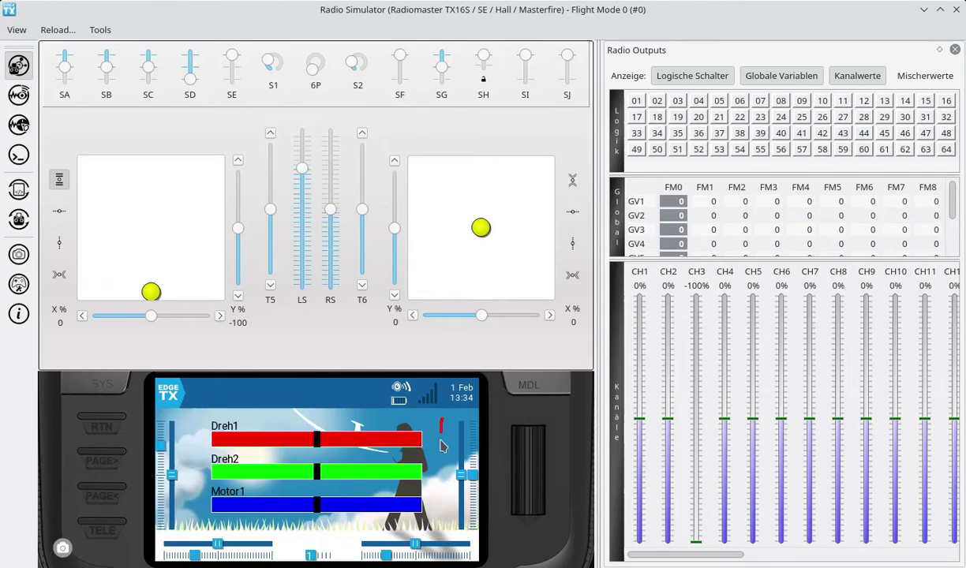
Open the model's Lua scripts (LUA-Skripte) and show the settings of the LUA1 script shm
drag(439, 503, 442, 420)
click(522, 385)
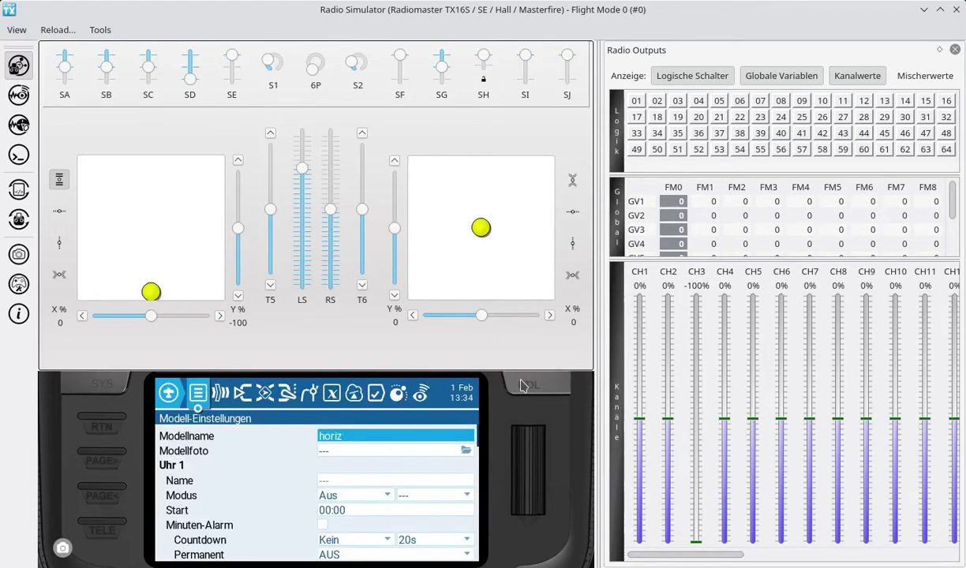
click(397, 400)
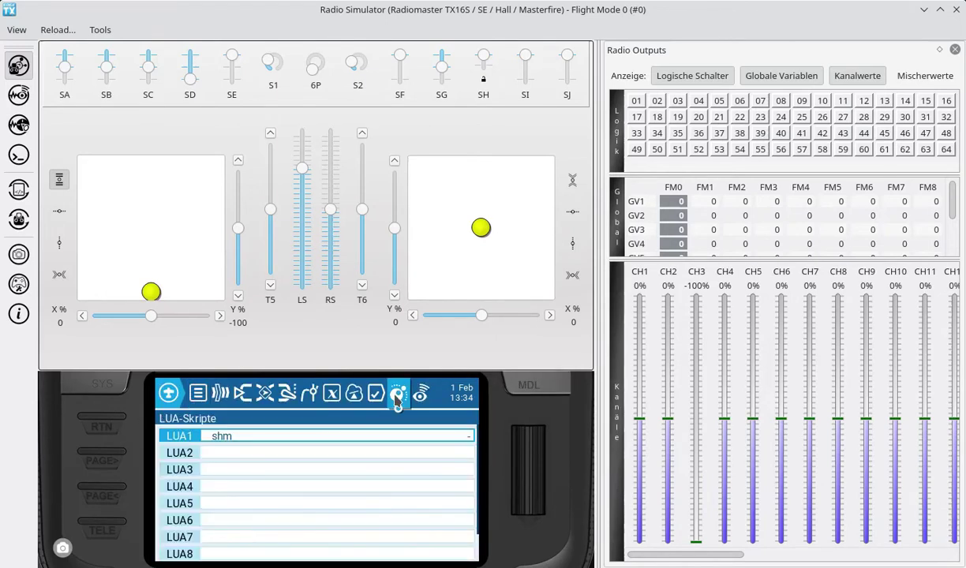
mouse_move(392, 365)
mouse_down()
mouse_move(385, 419)
mouse_move(412, 398)
mouse_up()
mouse_move(234, 434)
mouse_down()
mouse_move(193, 431)
mouse_move(213, 449)
mouse_move(237, 439)
mouse_up()
click(235, 436)
click(265, 450)
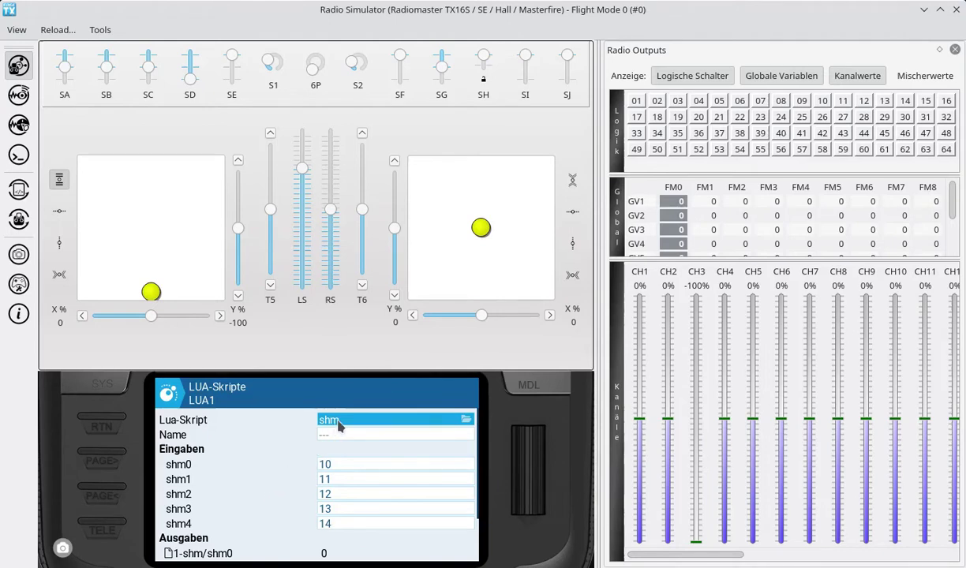
click(337, 427)
Examine the shm script's inputs (Eingaben) and outputs (Ausgaben), and return to the main view
click(286, 484)
drag(268, 513, 276, 477)
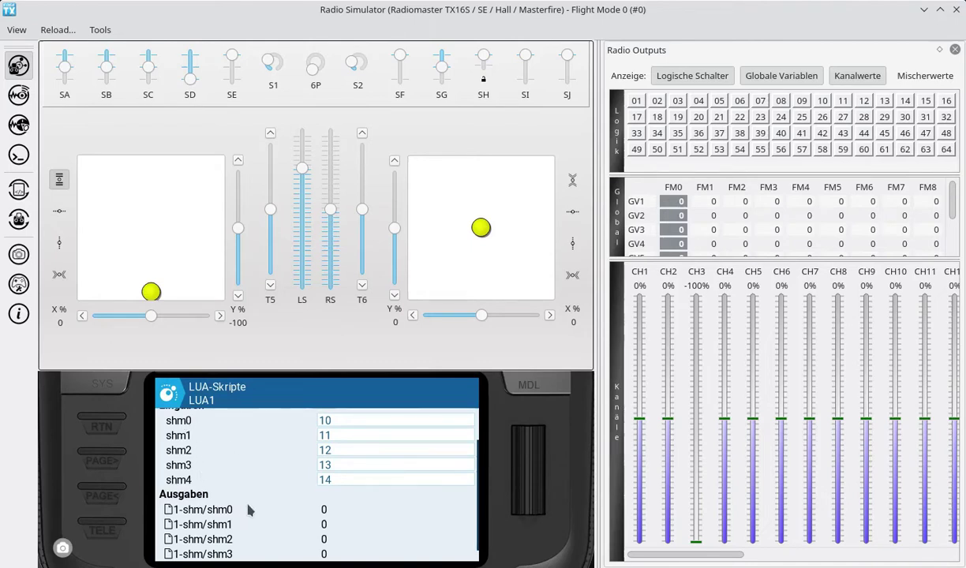
drag(248, 509, 278, 424)
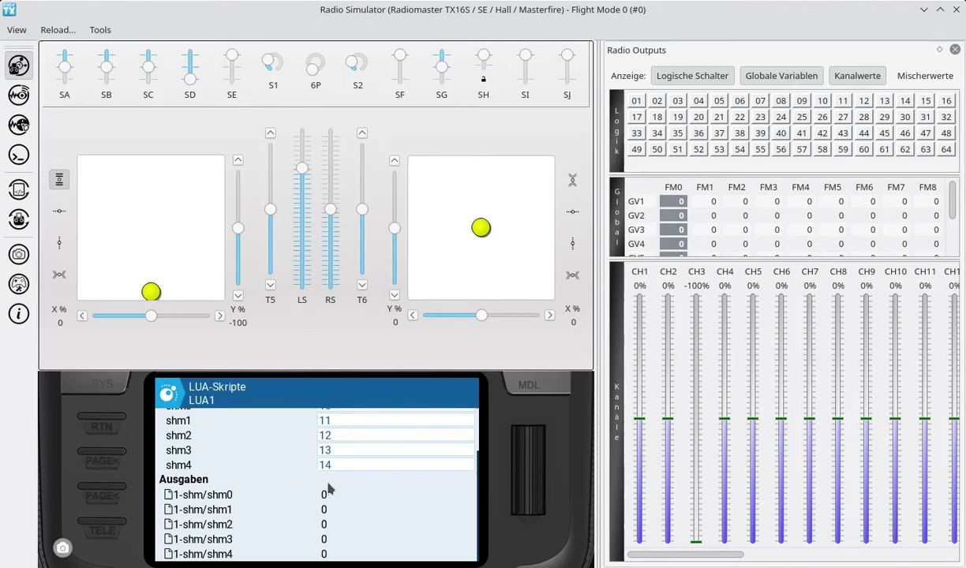
mouse_move(322, 483)
mouse_down()
mouse_move(300, 514)
mouse_move(328, 552)
mouse_move(337, 487)
mouse_up()
drag(269, 446, 270, 492)
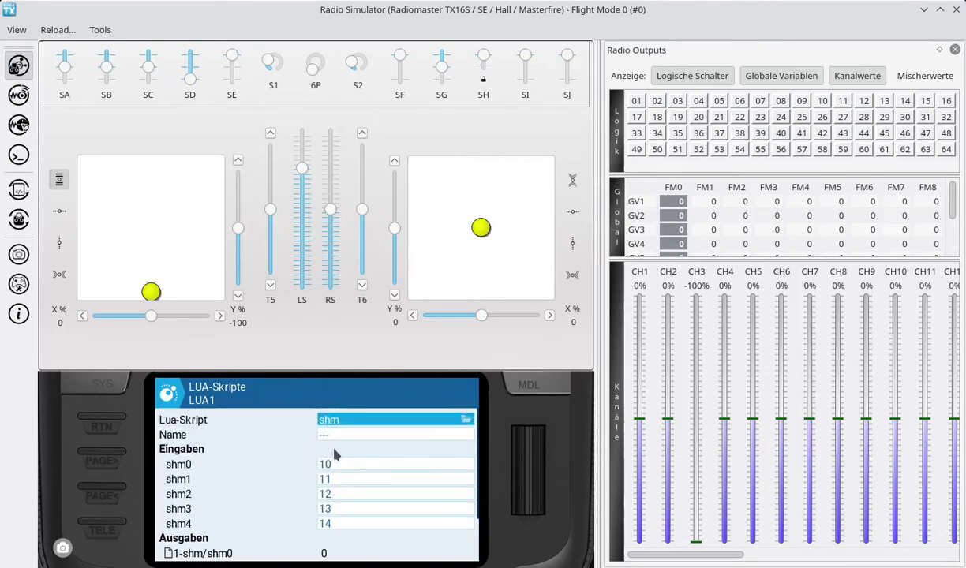
mouse_move(334, 454)
mouse_down()
mouse_move(316, 458)
mouse_move(304, 514)
mouse_up()
drag(359, 535, 327, 430)
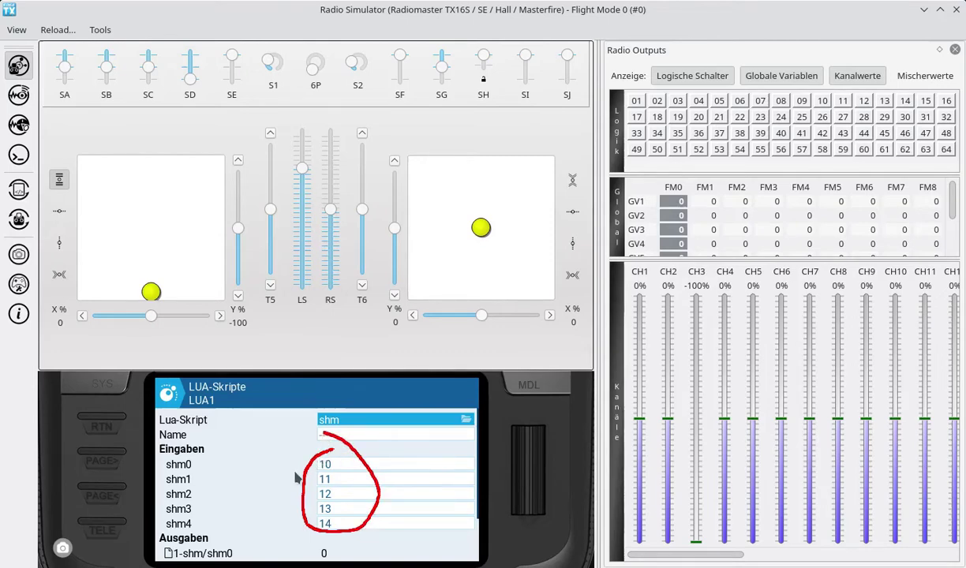
key(Escape)
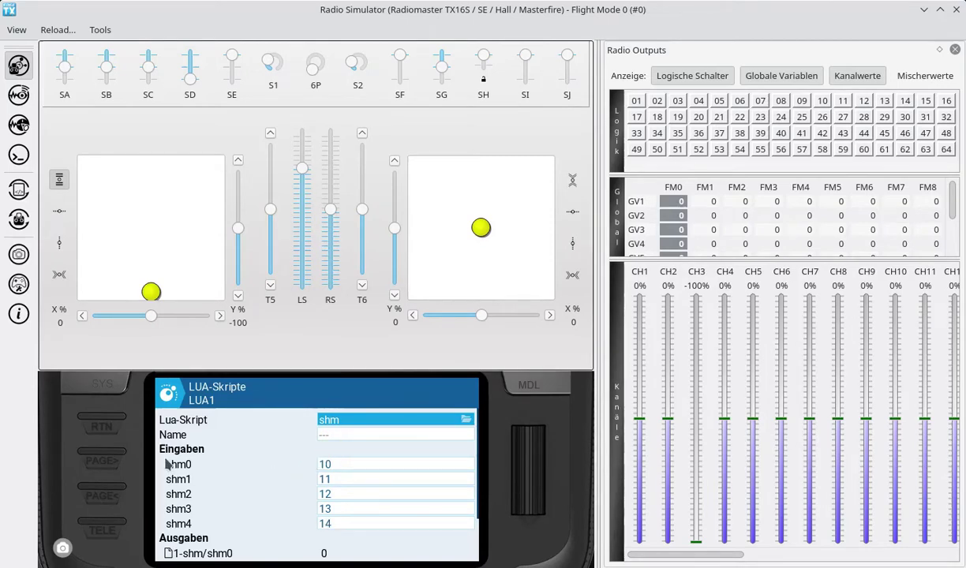
mouse_move(161, 453)
mouse_down()
mouse_move(164, 464)
mouse_move(204, 470)
mouse_up()
mouse_move(747, 257)
mouse_down()
mouse_move(671, 281)
mouse_move(789, 296)
mouse_move(714, 257)
mouse_up()
click(109, 419)
click(109, 418)
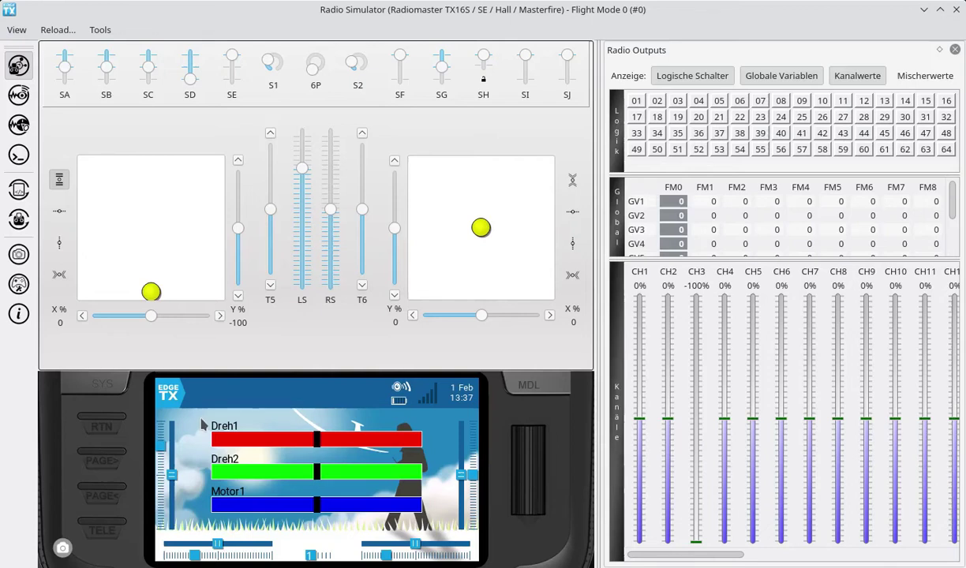
mouse_move(795, 249)
mouse_down()
mouse_move(698, 251)
mouse_move(674, 294)
mouse_move(922, 276)
mouse_move(855, 249)
mouse_move(788, 256)
mouse_up()
mouse_move(483, 225)
mouse_down()
mouse_move(483, 194)
mouse_move(483, 230)
mouse_up()
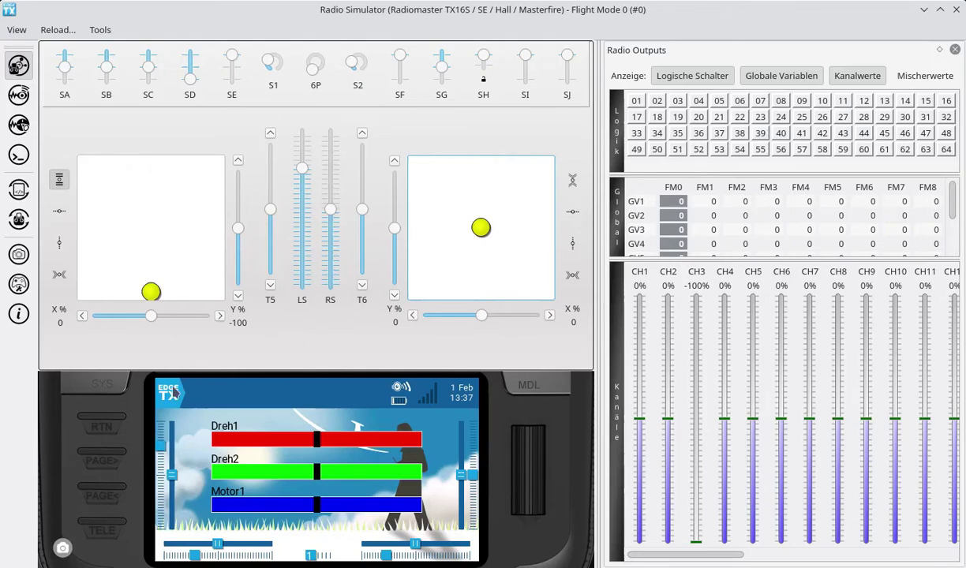
Reopen the settings of the LUA1 script shm from the model's Lua scripts list
click(528, 382)
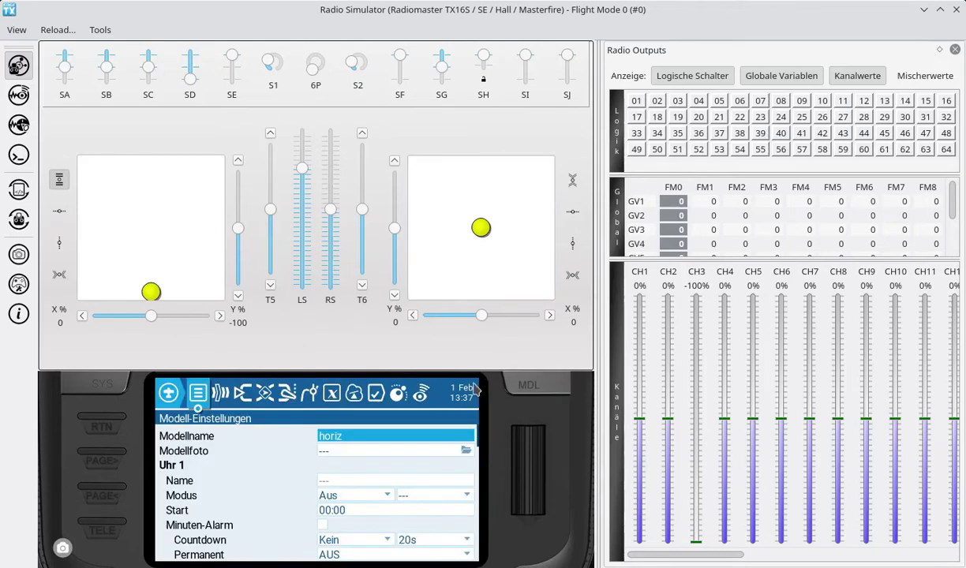
click(399, 394)
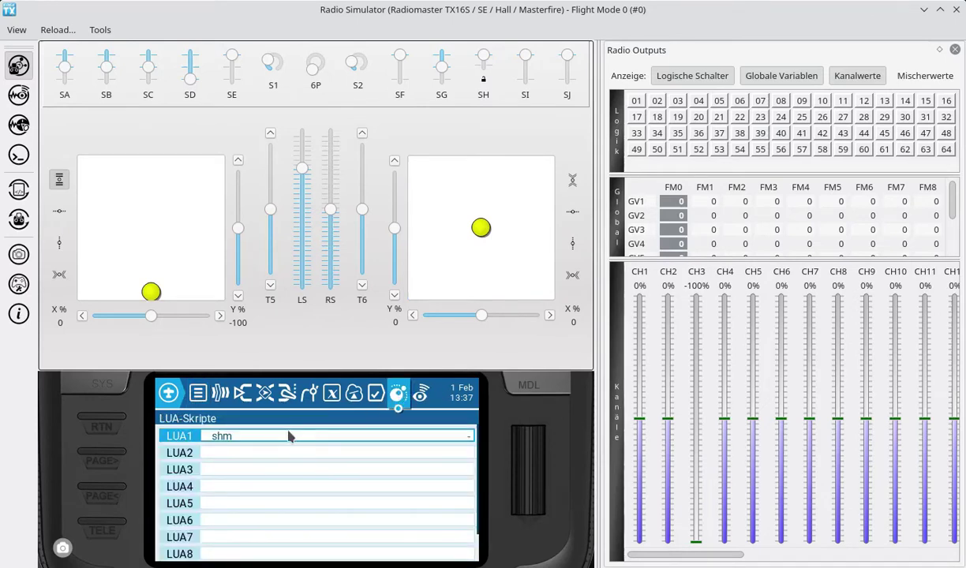
click(293, 436)
click(299, 471)
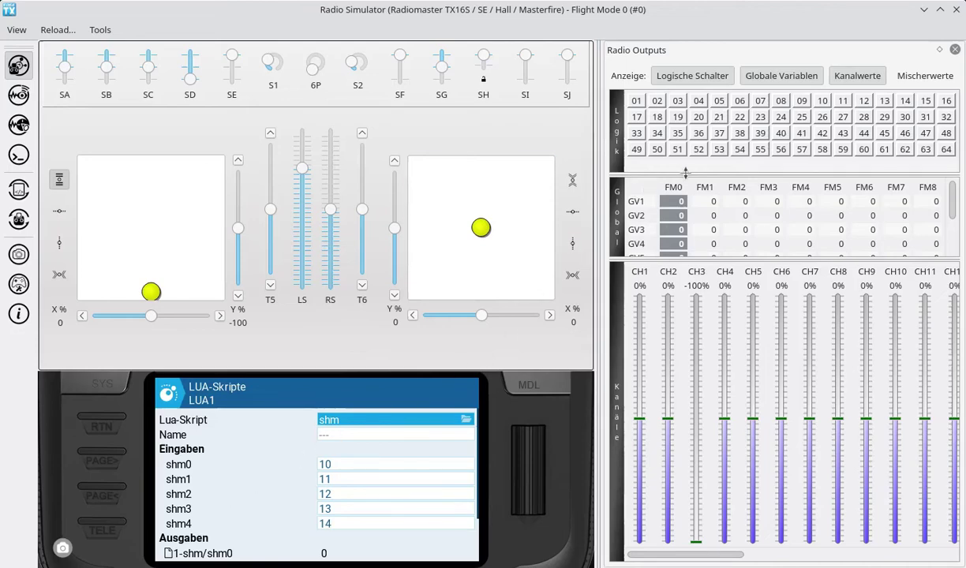
Examine how inputs shm0 to shm4 are assigned alongside the script's outputs, and go back to the main view
mouse_move(673, 172)
mouse_down()
mouse_move(623, 185)
mouse_move(606, 241)
mouse_move(669, 267)
mouse_move(698, 178)
mouse_move(667, 174)
mouse_up()
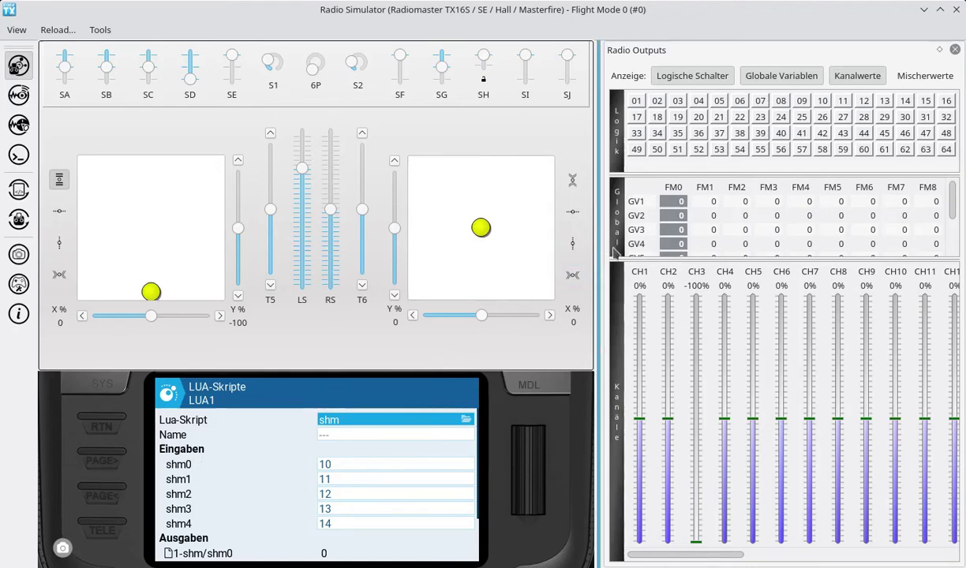
mouse_move(665, 188)
mouse_down()
mouse_move(648, 251)
mouse_move(706, 212)
mouse_move(686, 198)
mouse_up()
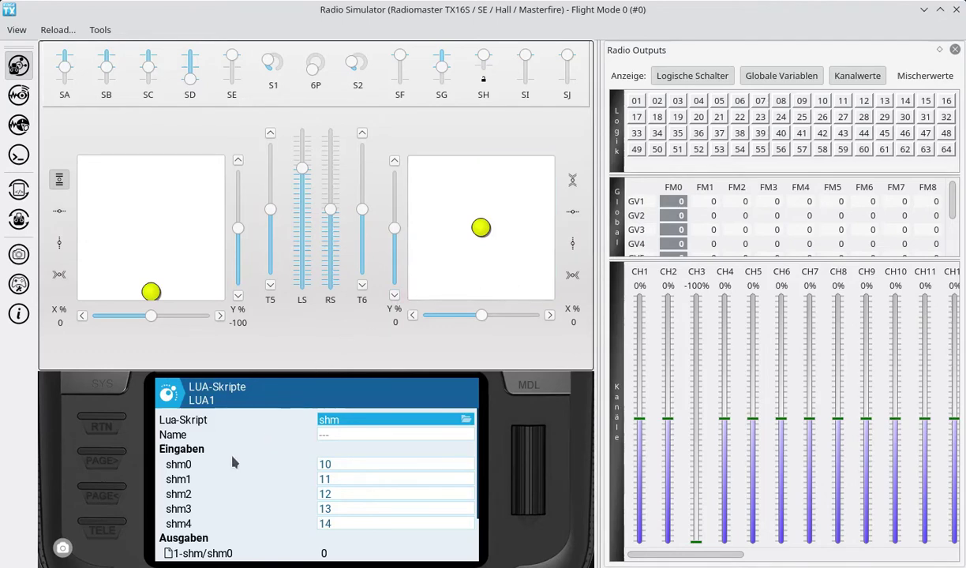
mouse_move(232, 459)
mouse_down()
mouse_move(162, 462)
mouse_move(151, 505)
mouse_move(198, 529)
mouse_move(232, 499)
mouse_move(226, 466)
mouse_up()
scroll(278, 521, down, 1)
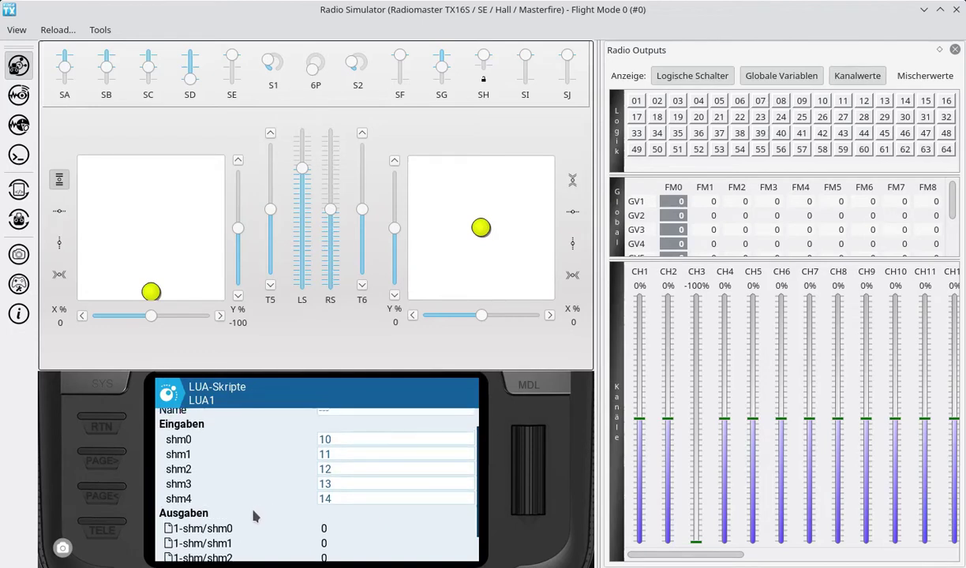
mouse_move(336, 426)
mouse_down()
mouse_move(298, 461)
mouse_move(314, 506)
mouse_move(357, 459)
mouse_move(336, 427)
mouse_up()
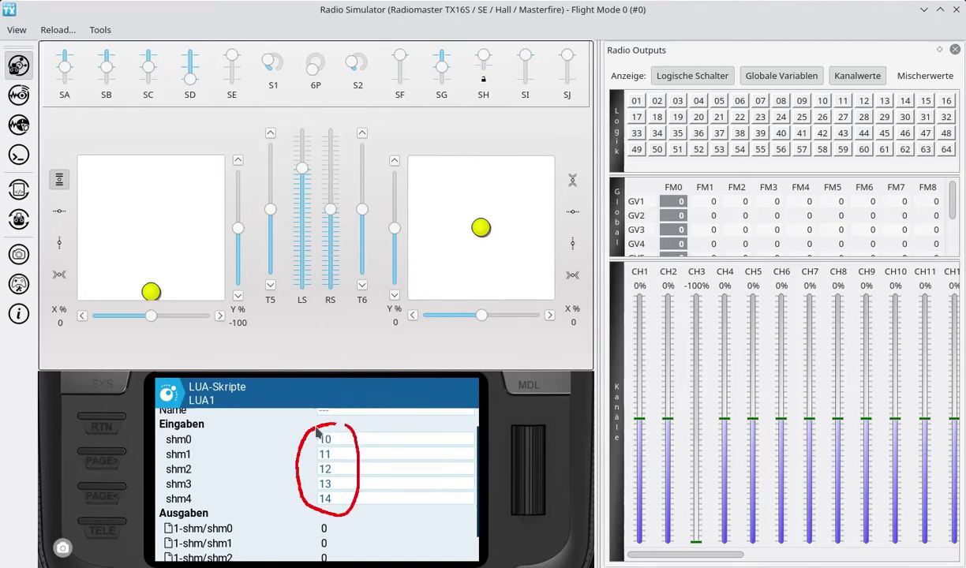
mouse_move(160, 431)
mouse_down()
mouse_move(161, 444)
mouse_move(345, 442)
mouse_up()
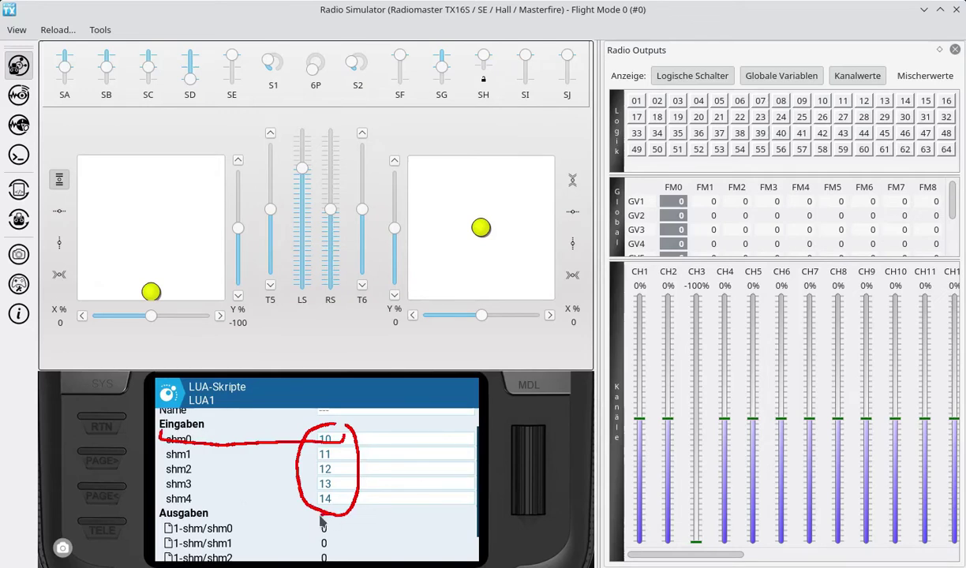
mouse_move(321, 519)
mouse_down()
mouse_move(314, 529)
mouse_move(331, 529)
mouse_move(322, 525)
mouse_up()
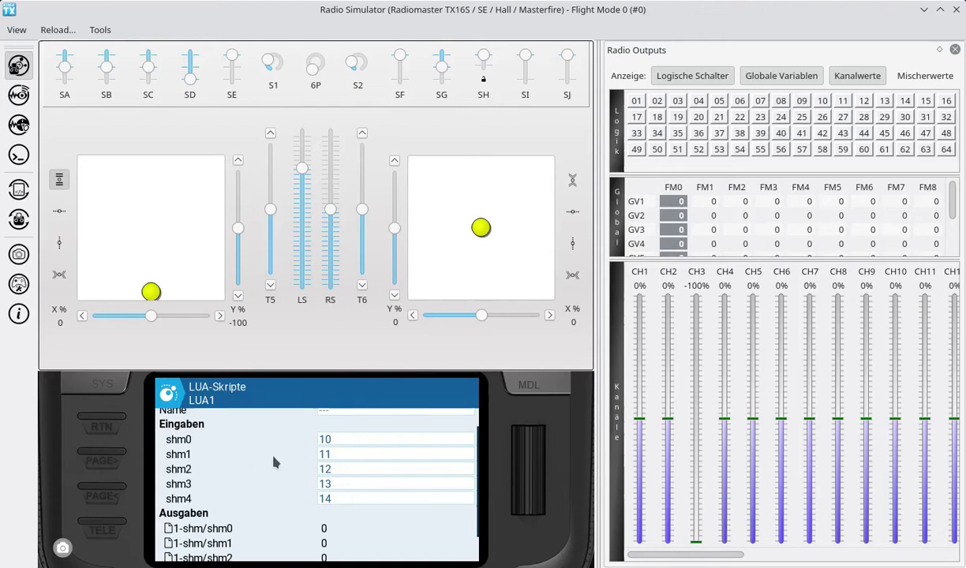
mouse_move(316, 430)
mouse_down()
mouse_move(293, 480)
mouse_move(336, 493)
mouse_move(332, 431)
mouse_move(310, 398)
mouse_move(290, 426)
mouse_up()
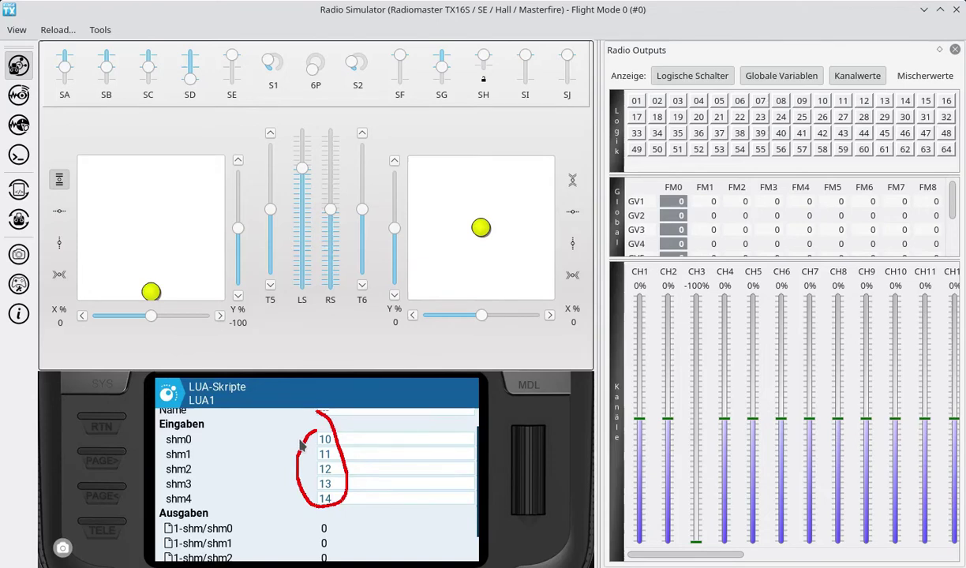
key(Escape)
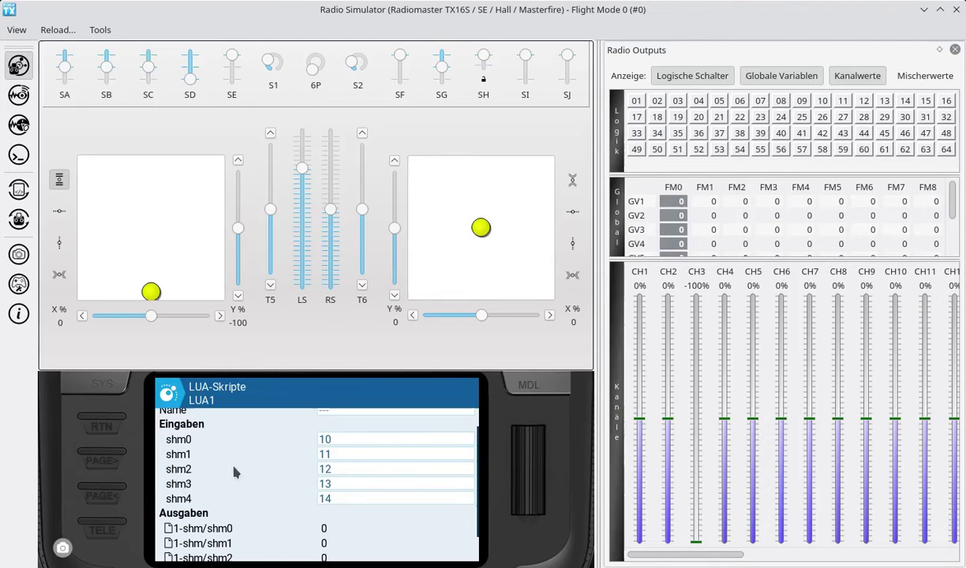
click(113, 426)
click(113, 426)
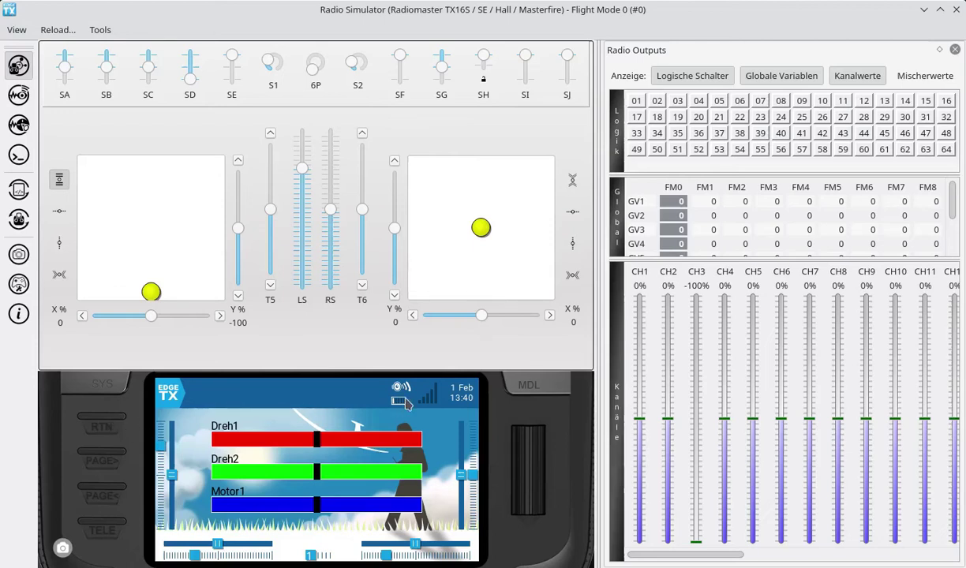
Open the model settings (Modell-Einstellungen) to check the model name, and return to the slider view
click(512, 392)
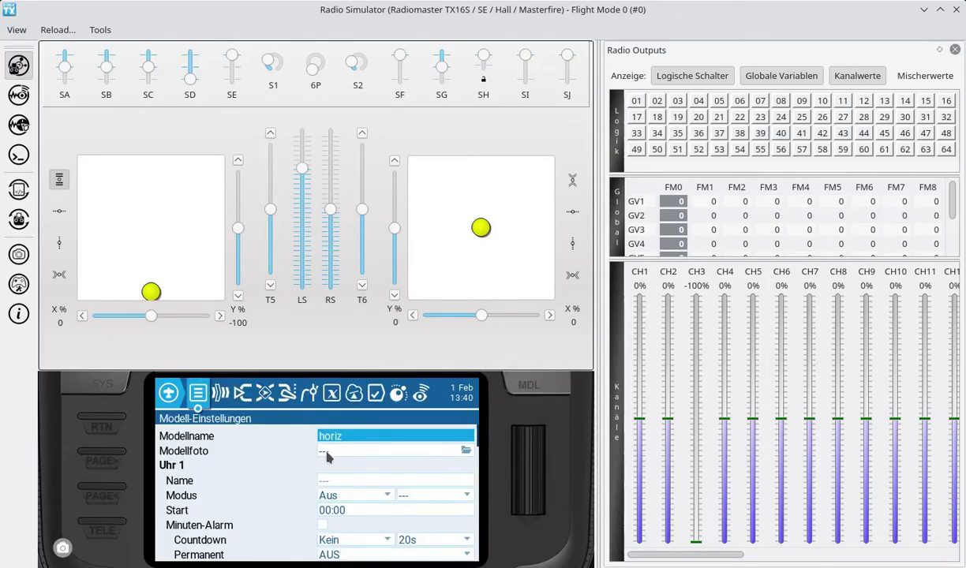
mouse_move(345, 427)
mouse_down()
mouse_move(318, 429)
mouse_move(351, 457)
mouse_move(353, 438)
mouse_up()
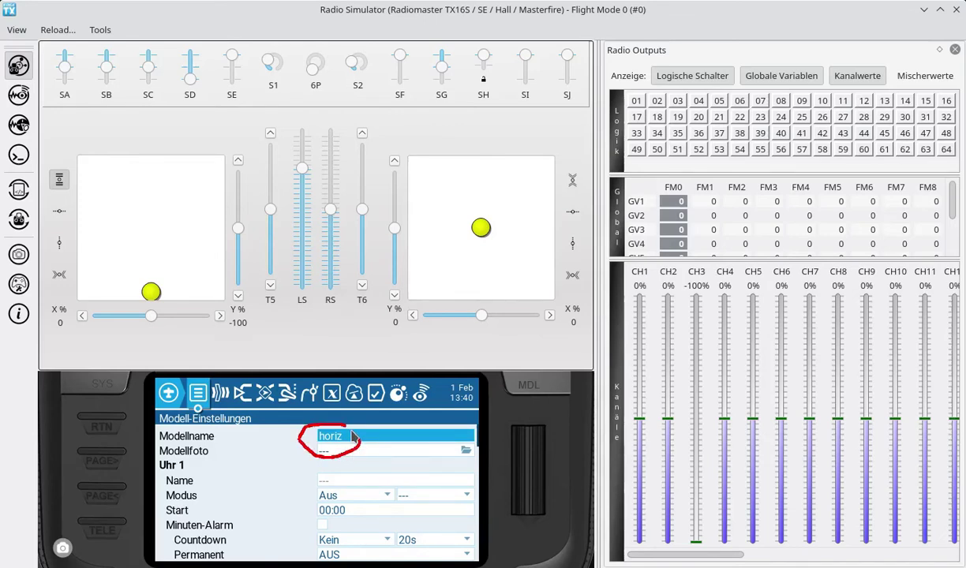
key(super+shift+F11)
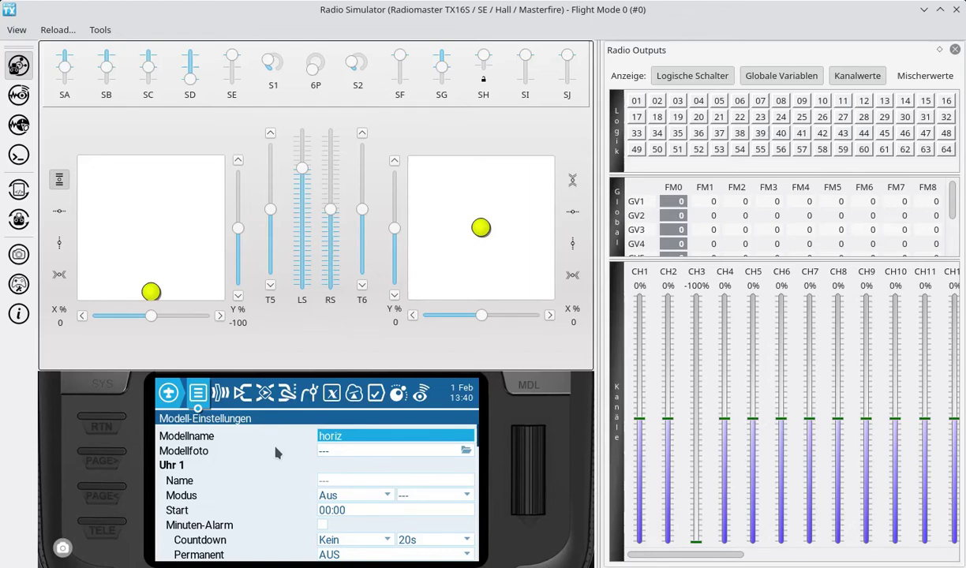
click(117, 426)
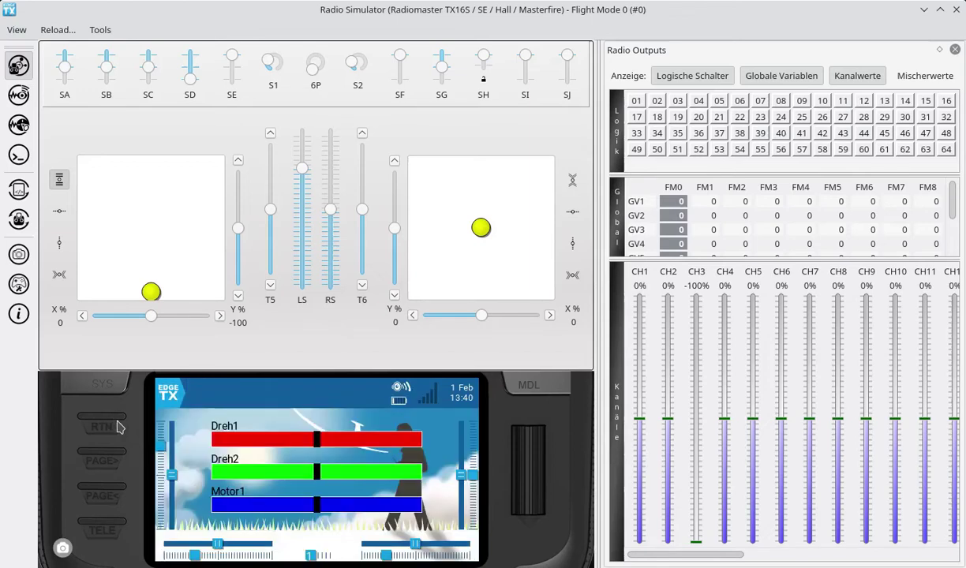
Switch to Emacs and open the EDGELUA directory of the SD card folder to examine its MODELS subfolder entry
mouse_move(284, 409)
mouse_down()
mouse_move(186, 446)
mouse_move(233, 530)
mouse_move(349, 515)
mouse_move(412, 458)
mouse_move(330, 404)
mouse_move(284, 408)
mouse_up()
key(alt+Tab)
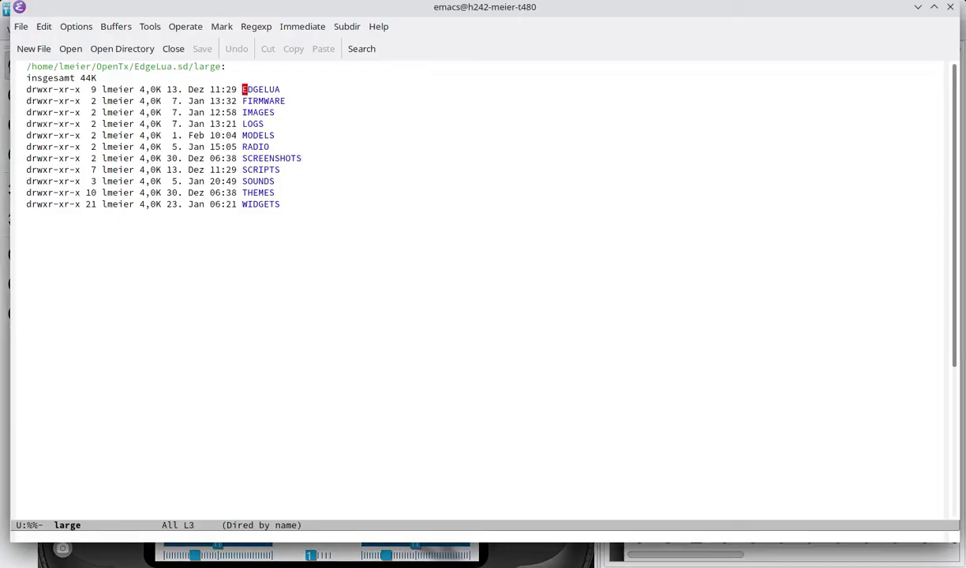
click(339, 184)
key(Up)
key(Up)
key(Up)
key(Up)
key(Up)
key(Up)
key(Up)
key(Up)
key(Return)
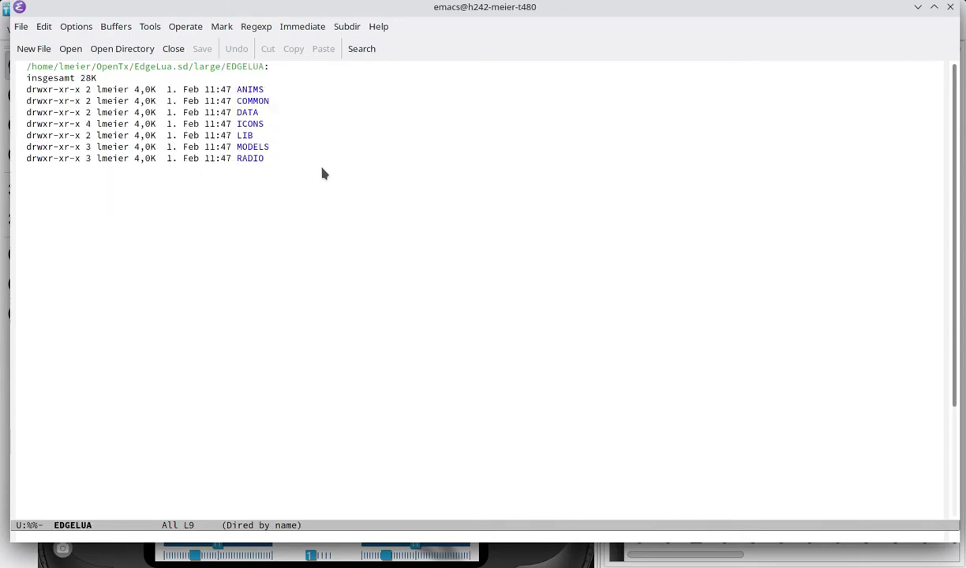
drag(273, 147, 334, 149)
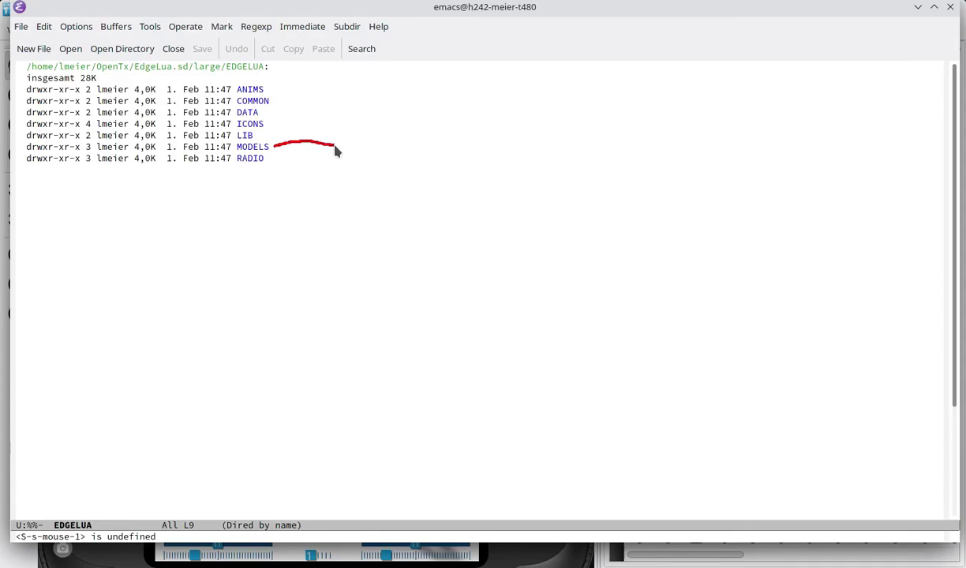
Open the RADIO folder inside EDGELUA, review its radio-specific Lua files, and open its SLIDER subfolder
key(alt+Tab)
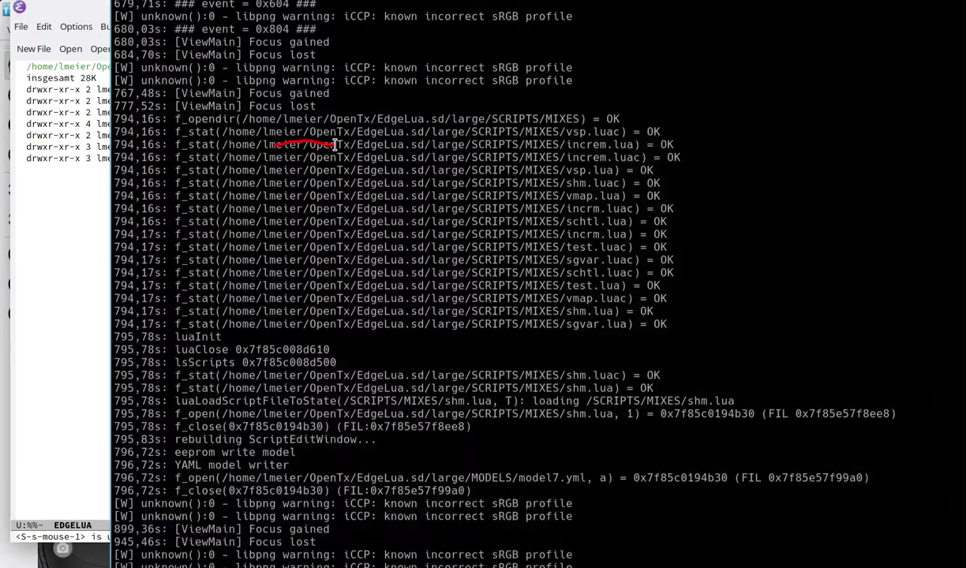
key(alt+Tab)
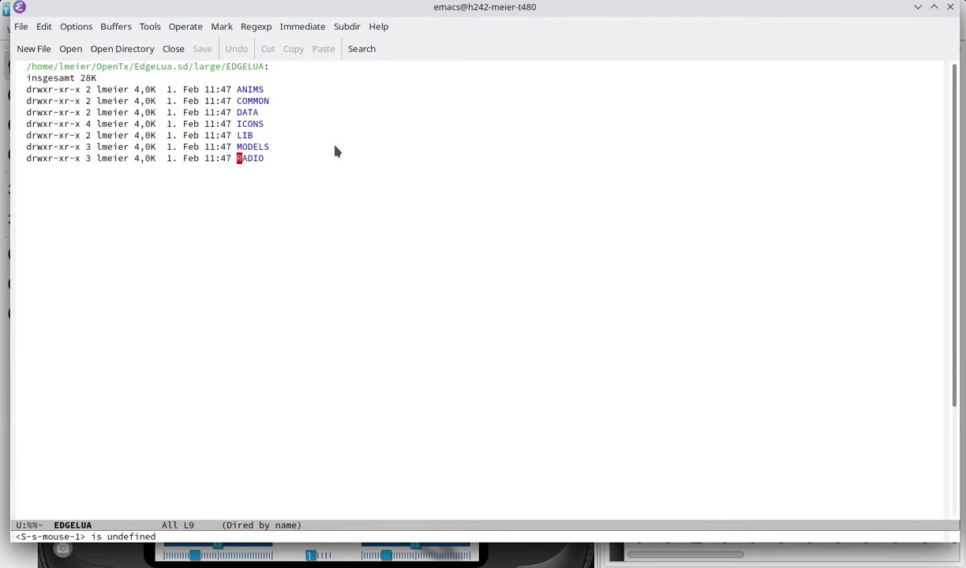
key(Return)
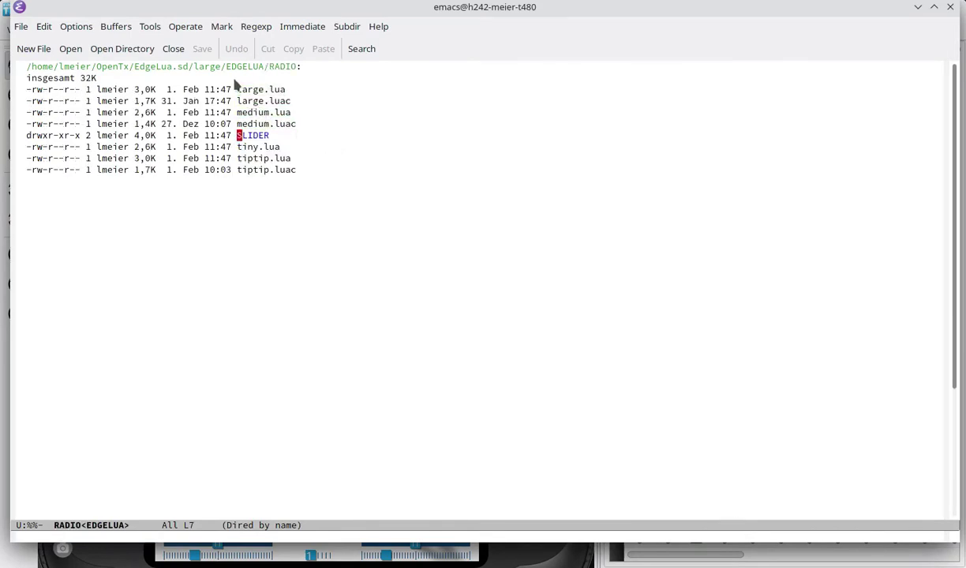
drag(232, 76, 278, 70)
key(shift+super+F11)
mouse_move(292, 124)
mouse_down()
mouse_move(305, 129)
mouse_move(261, 150)
mouse_move(237, 141)
mouse_move(280, 123)
mouse_up()
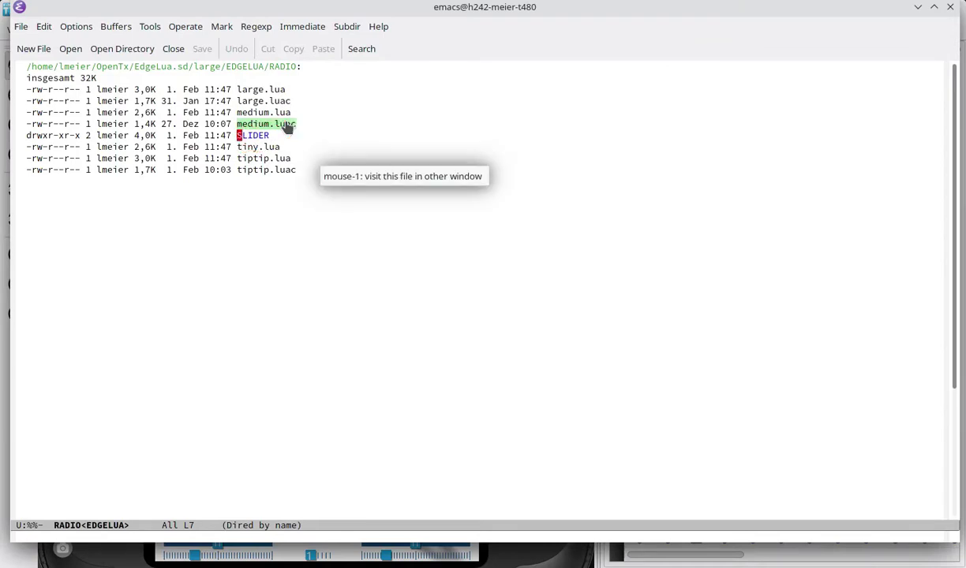
key(Return)
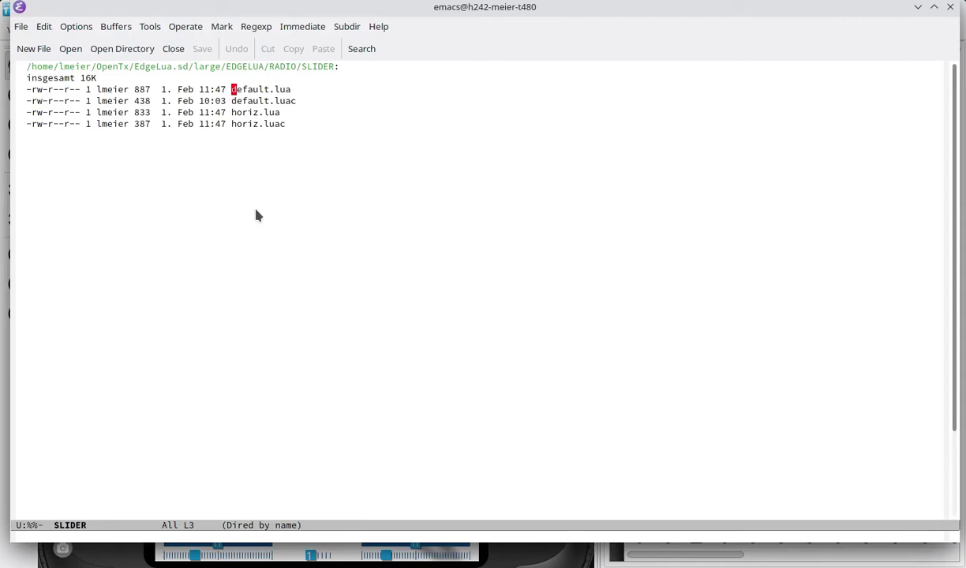
Open horiz.lua and examine its layout setting and the names and shm numbers of its slider entries
key(Down)
key(Down)
key(Return)
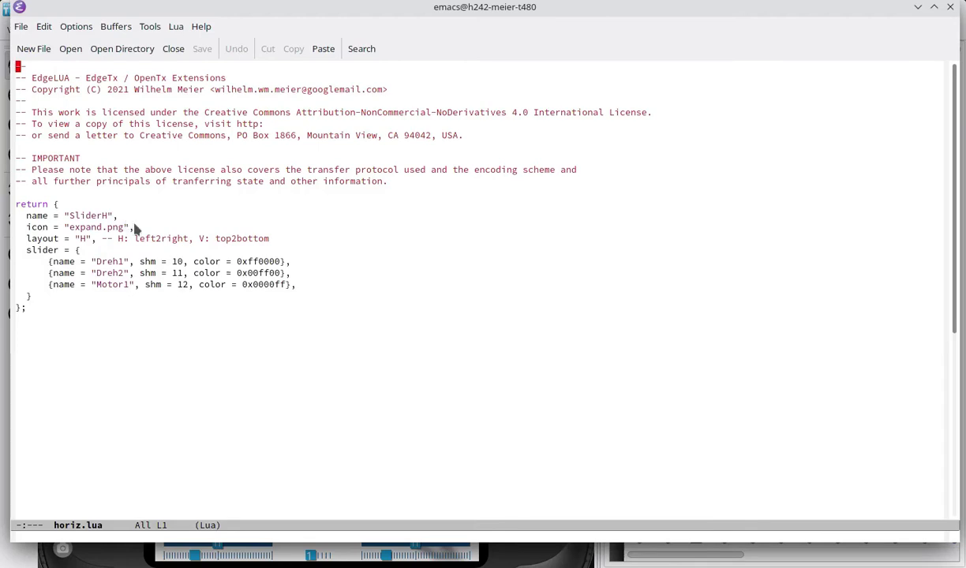
mouse_move(133, 223)
mouse_down()
mouse_move(67, 220)
mouse_move(59, 233)
mouse_move(111, 249)
mouse_move(136, 230)
mouse_up()
drag(19, 245, 259, 252)
mouse_move(169, 237)
mouse_down()
mouse_move(44, 239)
mouse_move(21, 290)
mouse_up()
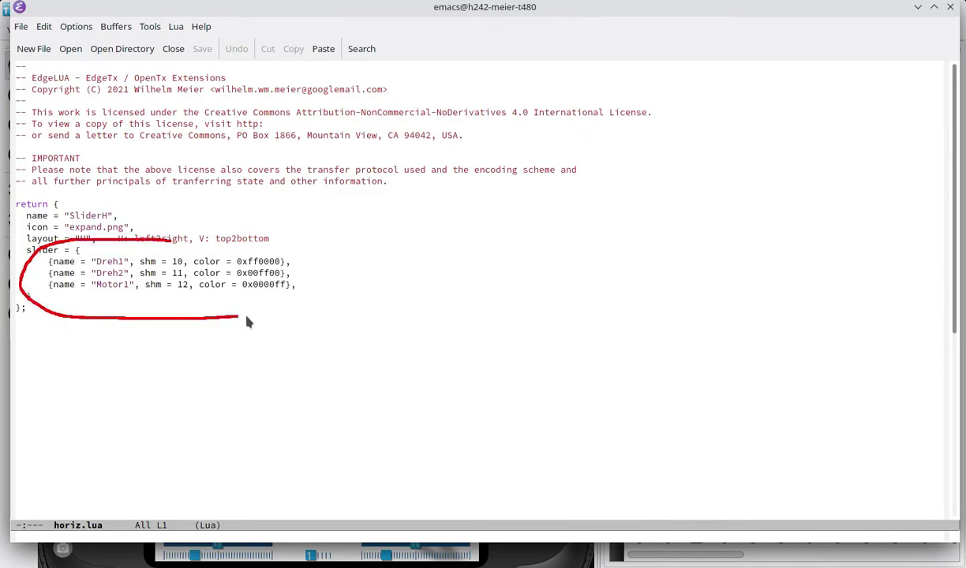
mouse_move(247, 322)
mouse_down()
mouse_move(317, 257)
mouse_move(163, 247)
mouse_up()
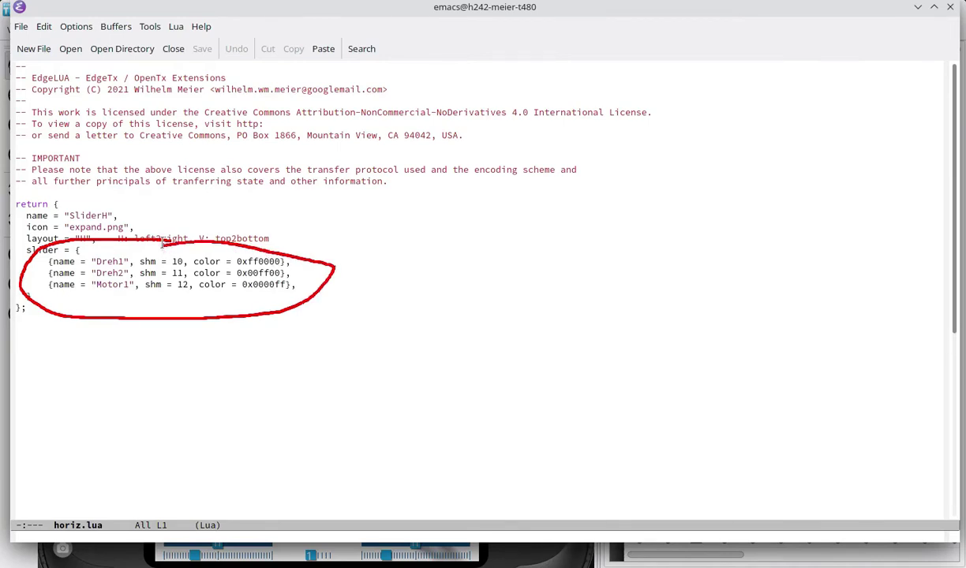
key(shift+super+F11)
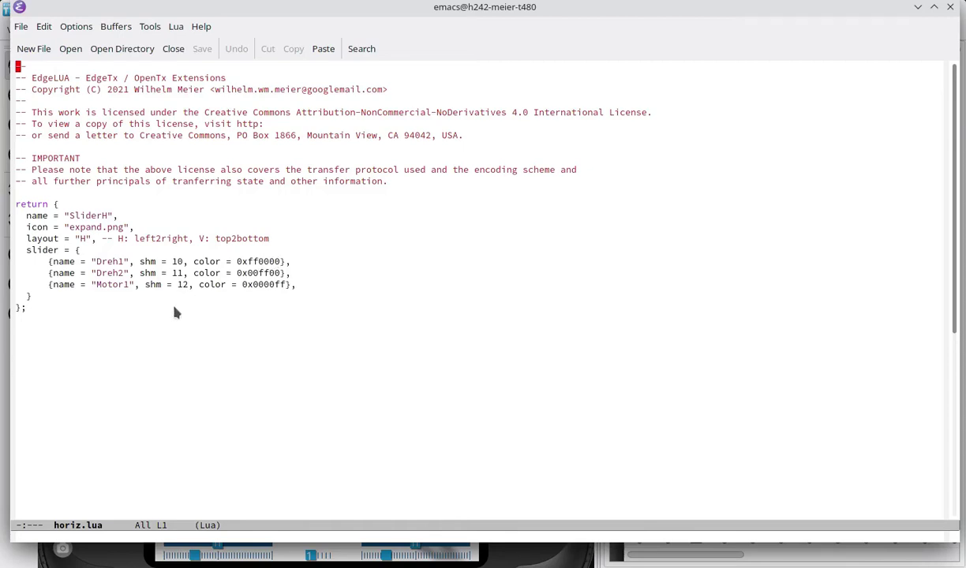
mouse_move(167, 244)
mouse_down()
mouse_move(103, 256)
mouse_move(104, 304)
mouse_move(185, 317)
mouse_move(207, 251)
mouse_move(155, 240)
mouse_up()
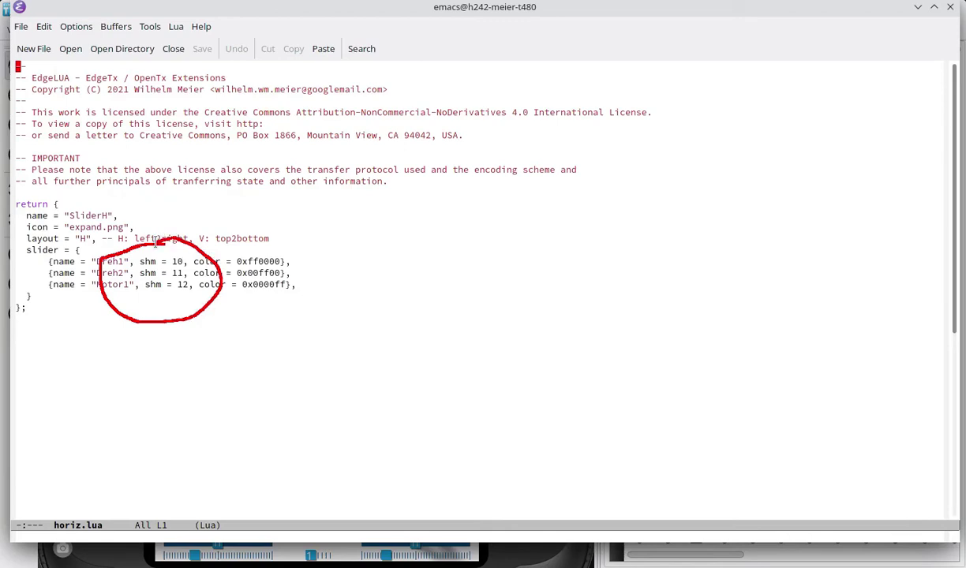
key(shift+super+F11)
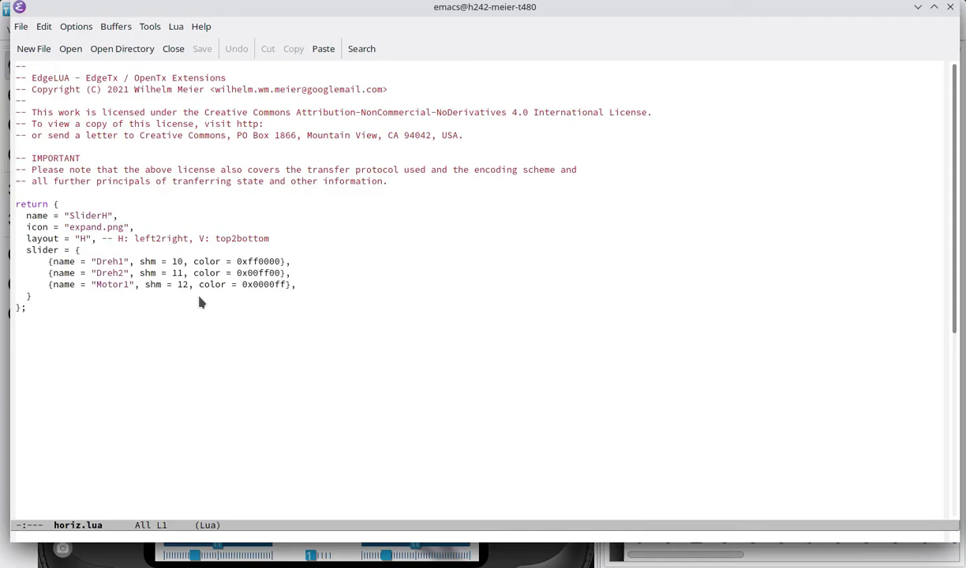
Examine the RGB color values assigned to the Dreh1, Dreh2 and Motor1 sliders in horiz.lua
drag(199, 302, 287, 302)
mouse_move(339, 255)
mouse_down()
mouse_move(339, 280)
mouse_move(358, 256)
mouse_move(369, 270)
mouse_move(398, 275)
mouse_up()
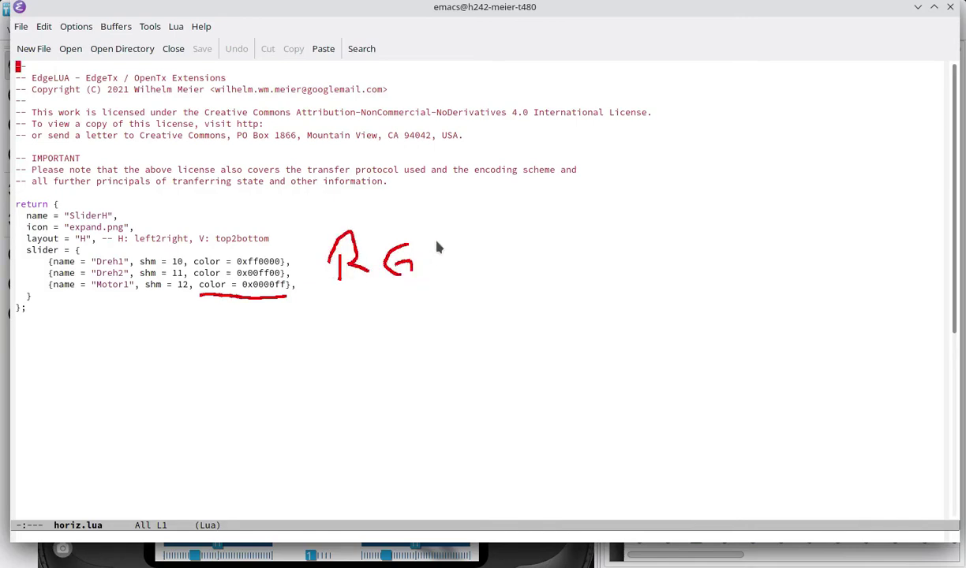
mouse_move(427, 260)
mouse_down()
mouse_move(425, 241)
mouse_move(442, 223)
mouse_move(445, 257)
mouse_move(430, 237)
mouse_up()
drag(445, 281, 430, 276)
key(F8)
key(F8)
key(F8)
key(F8)
key(F8)
key(F8)
key(F8)
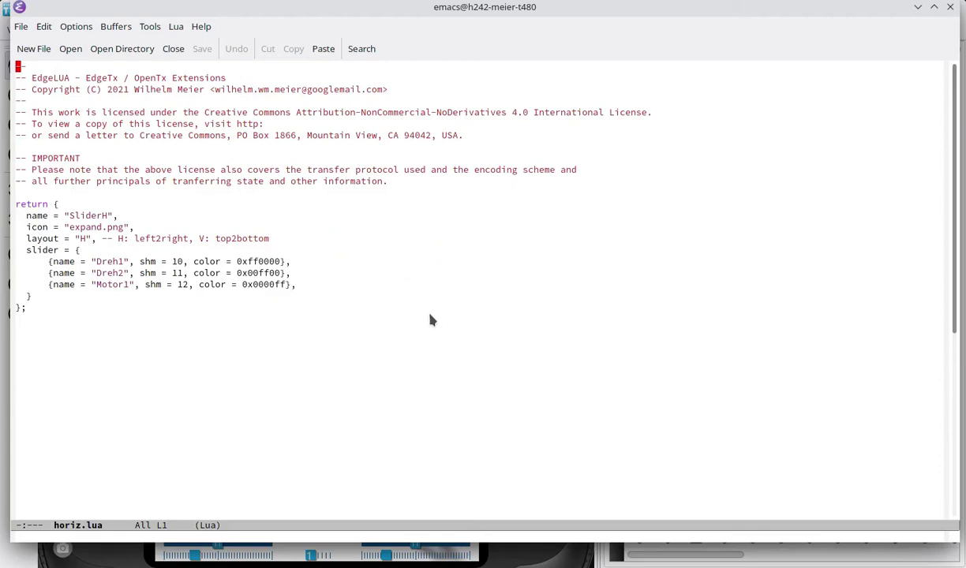
mouse_move(261, 255)
mouse_down()
mouse_move(228, 263)
mouse_move(237, 300)
mouse_move(303, 276)
mouse_move(276, 249)
mouse_move(264, 254)
mouse_up()
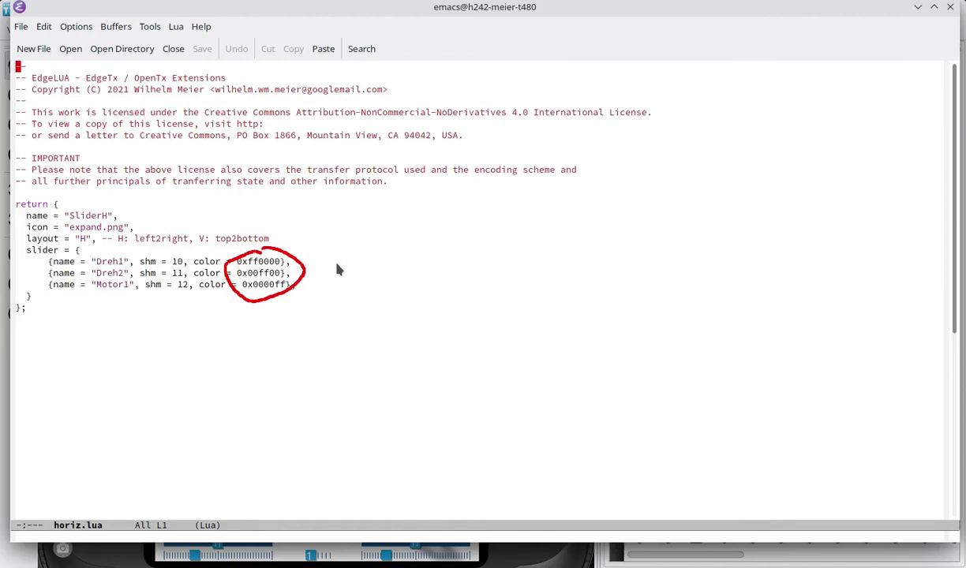
key(Escape)
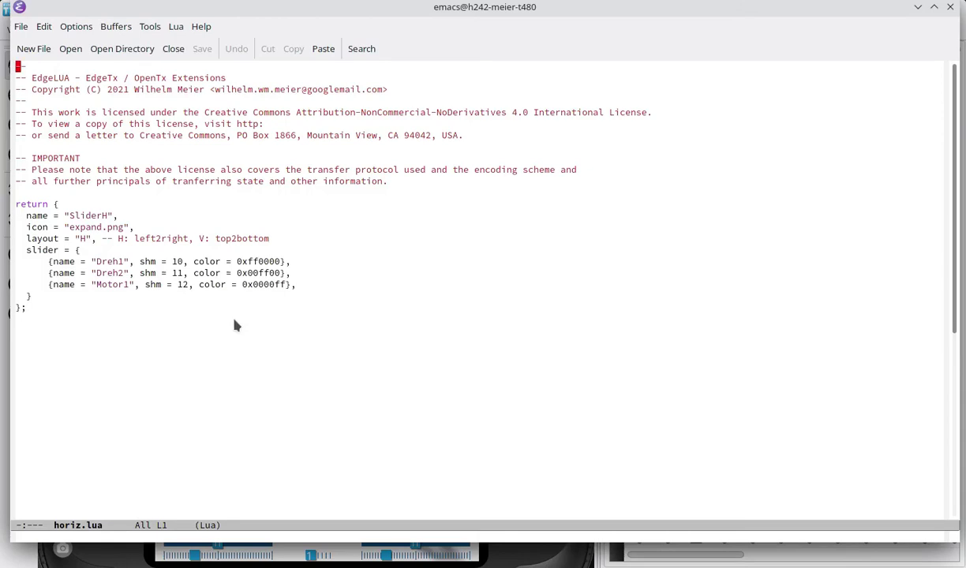
drag(231, 303, 277, 305)
Close horiz.lua, open default.lua from the SLIDER folder, and examine its layout setting and Licht slider entries
key(ctrl+x)
key(k)
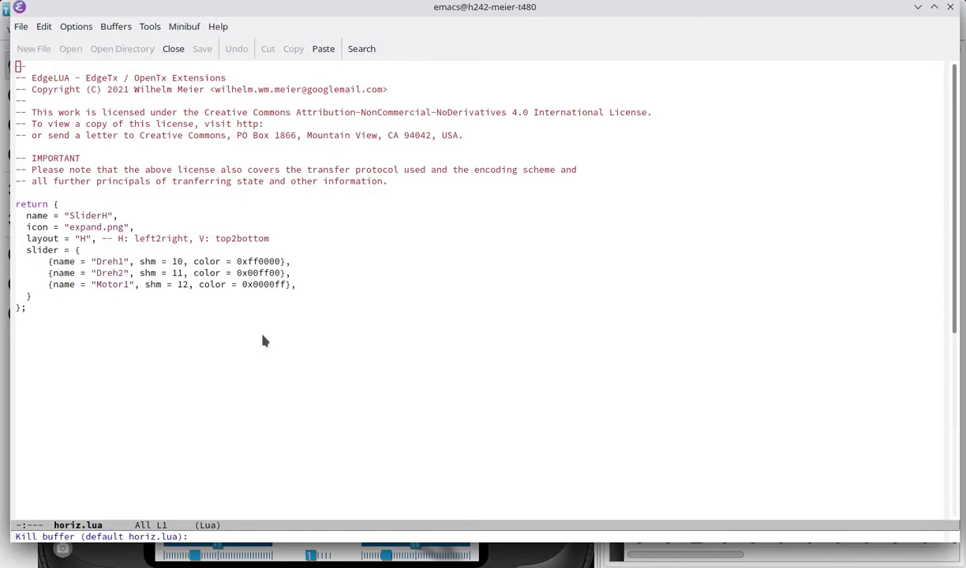
key(Return)
key(Up)
key(Up)
key(Return)
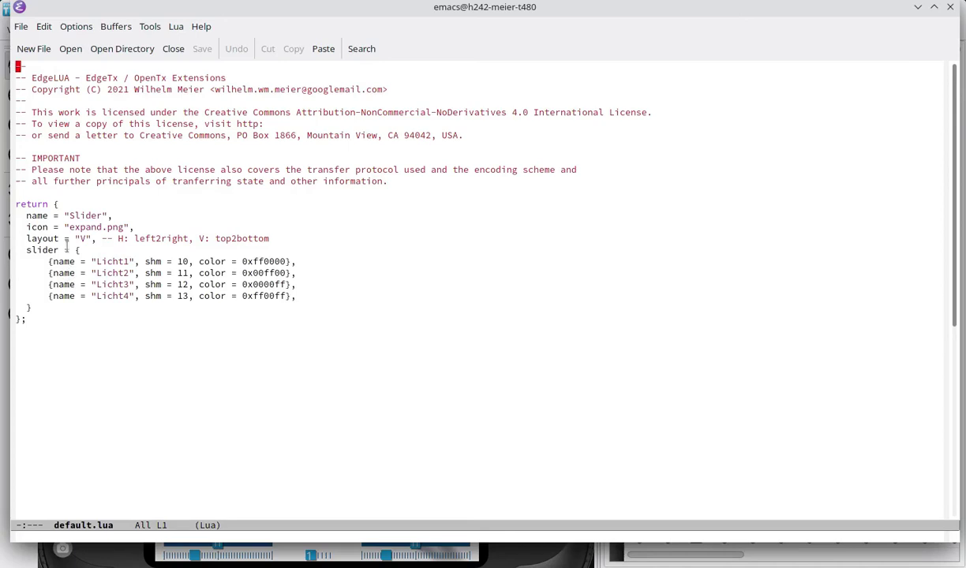
mouse_move(67, 239)
mouse_down()
mouse_move(111, 237)
mouse_move(66, 229)
mouse_move(76, 249)
mouse_move(97, 227)
mouse_up()
mouse_move(262, 248)
mouse_down()
mouse_move(289, 249)
mouse_move(296, 291)
mouse_move(273, 326)
mouse_up()
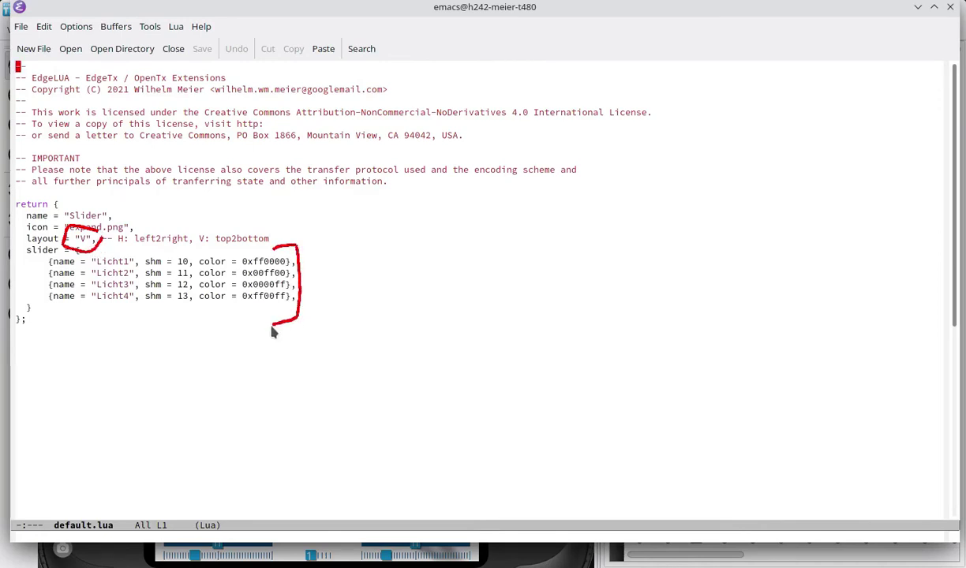
drag(87, 320, 134, 322)
key(super+shift+F12)
key(super+shift+F11)
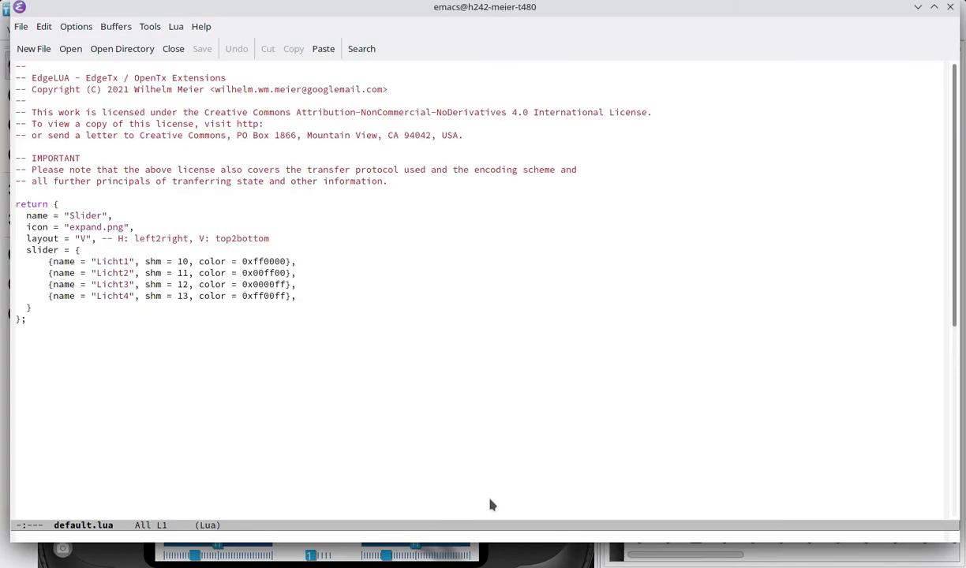
Switch to the Radio Simulator and create a new model in the model selection
click(505, 552)
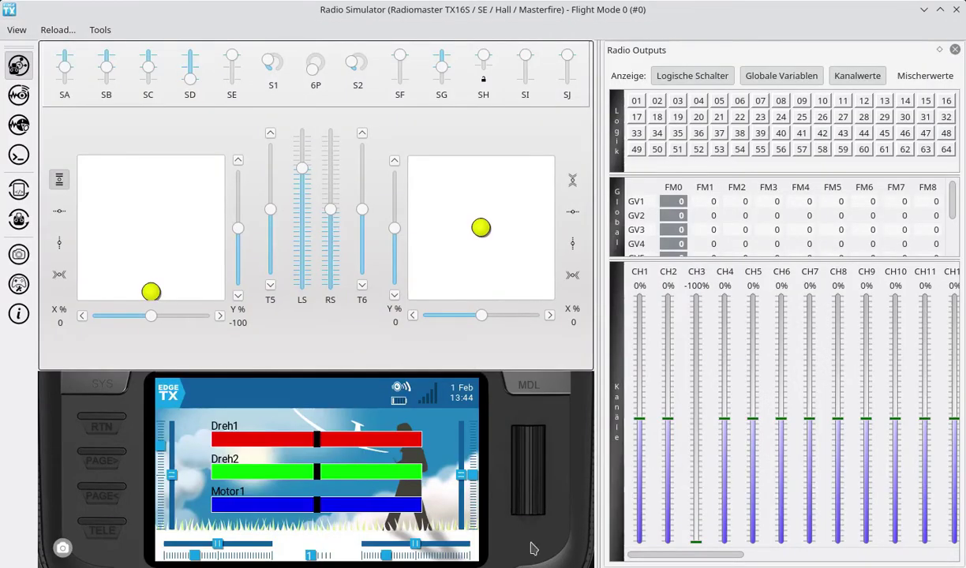
click(507, 499)
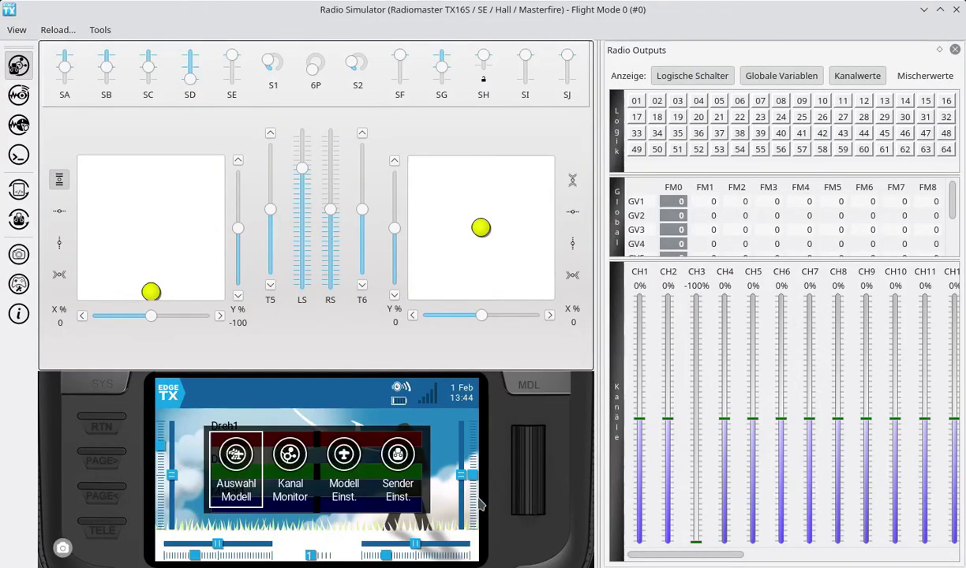
click(247, 469)
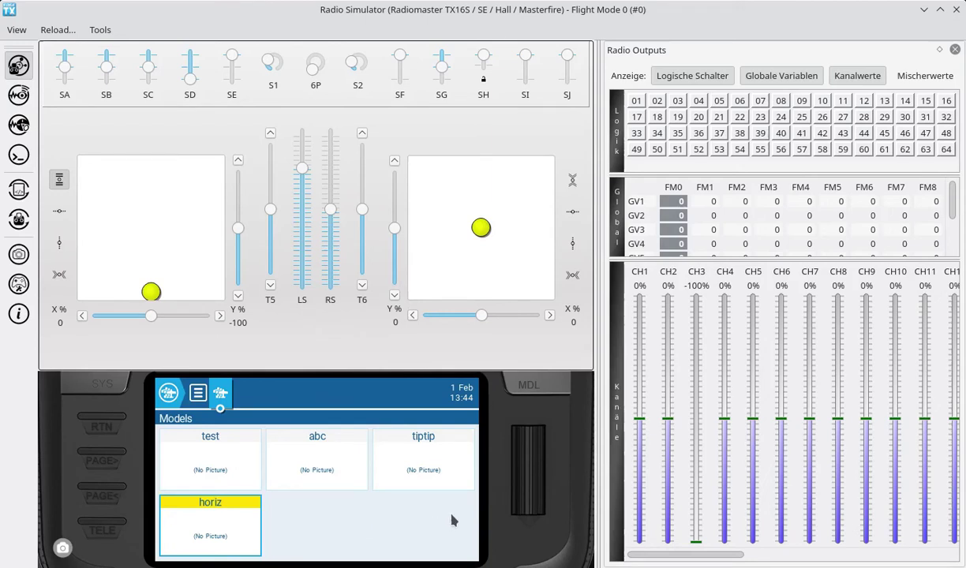
click(236, 502)
click(281, 474)
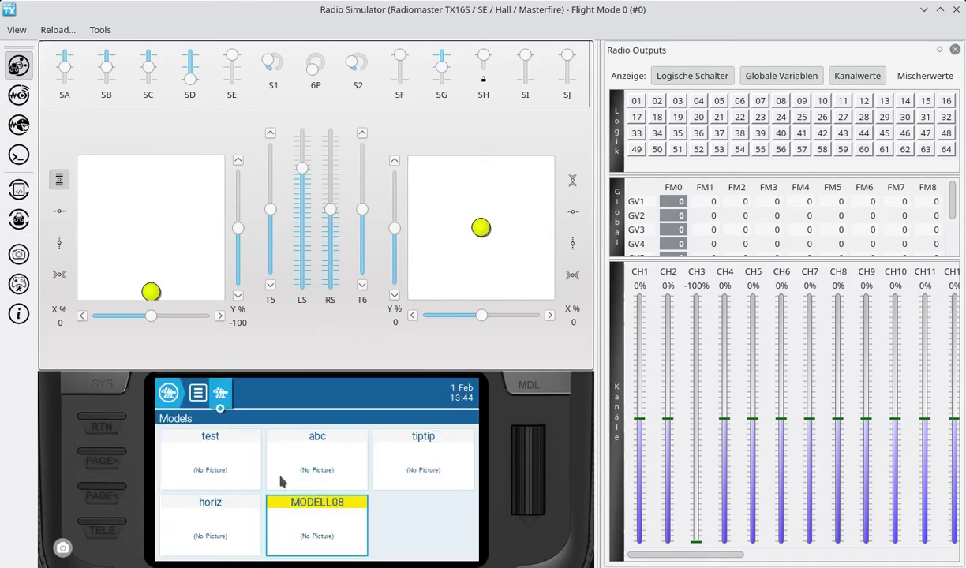
Rename the new model as vert in its Modell-Einstellungen and return to the main view
click(97, 396)
click(519, 389)
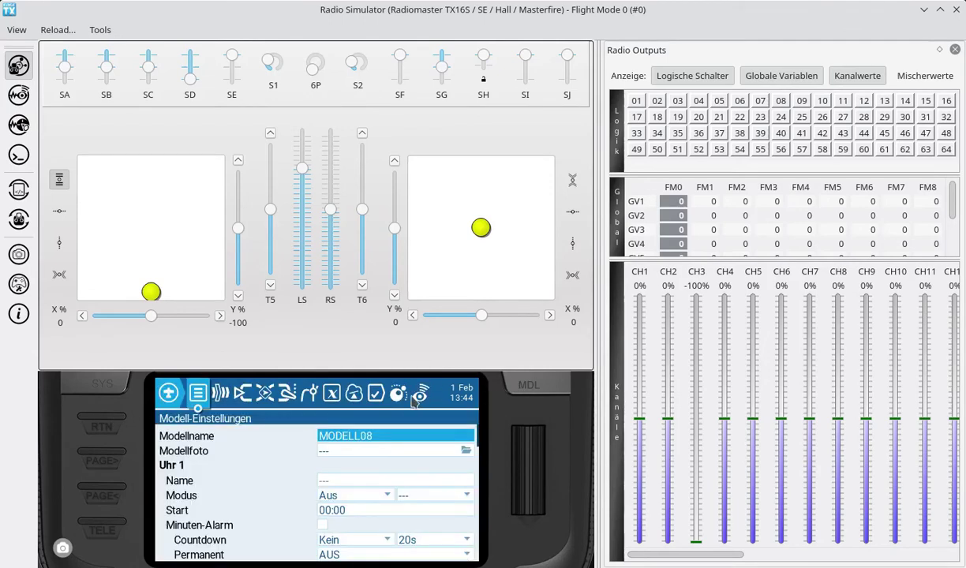
click(386, 430)
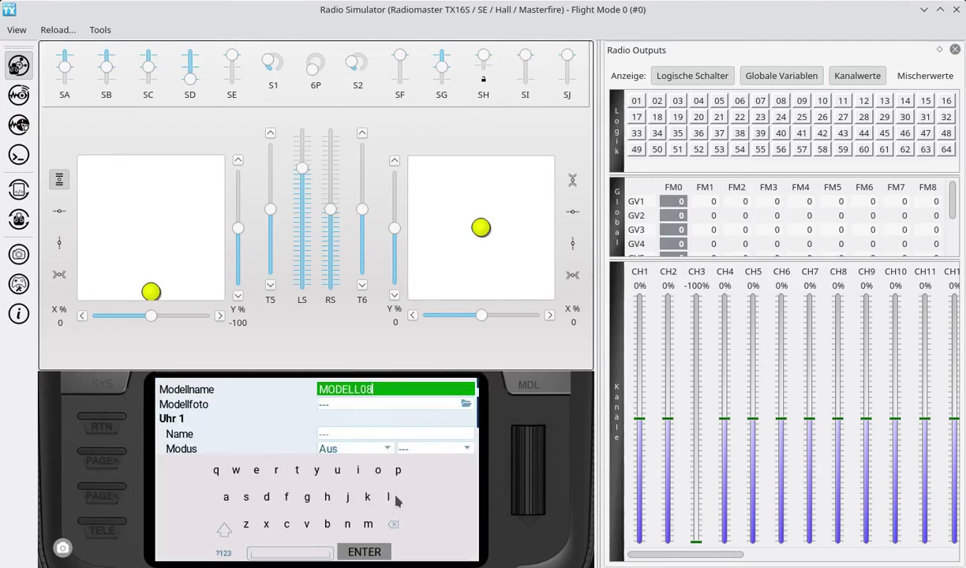
click(393, 524)
click(393, 524)
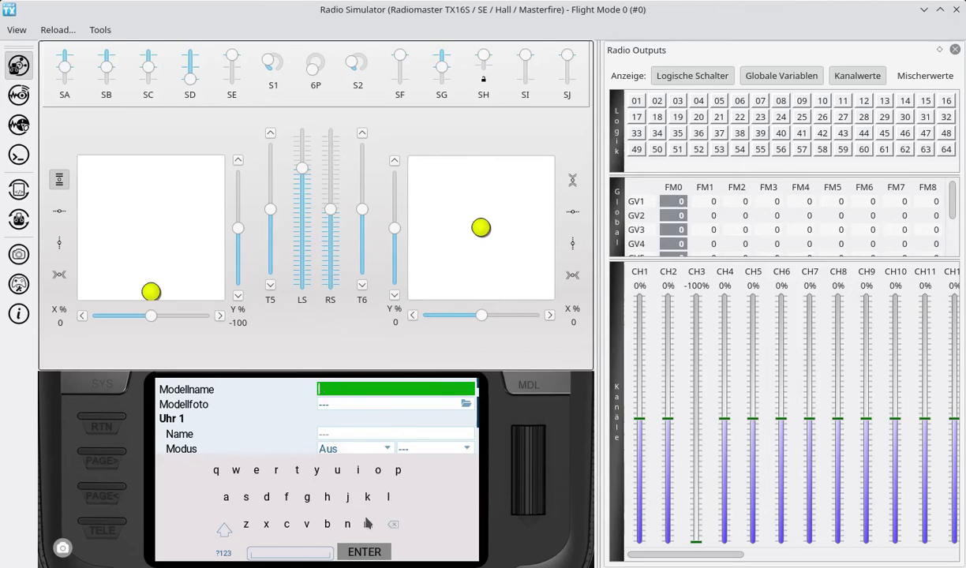
click(256, 470)
click(276, 471)
click(297, 471)
click(343, 550)
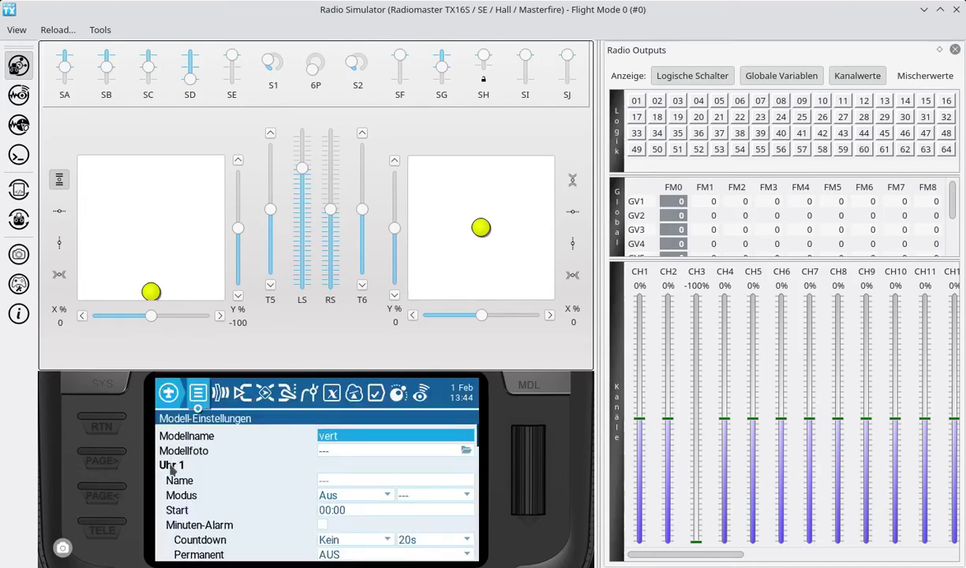
click(110, 422)
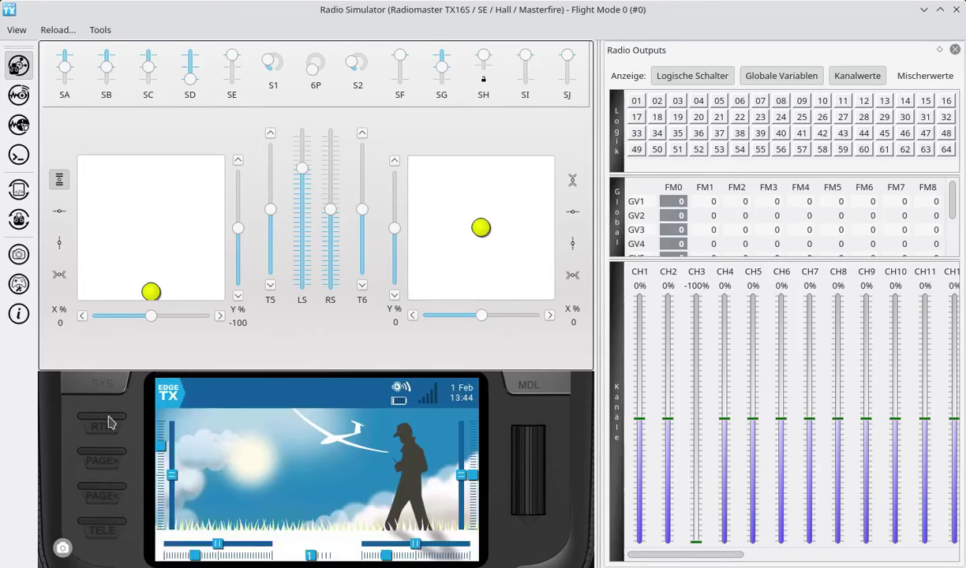
Assign the shm script to the LUA1 slot in the vert model's LUA-Skripte
click(524, 385)
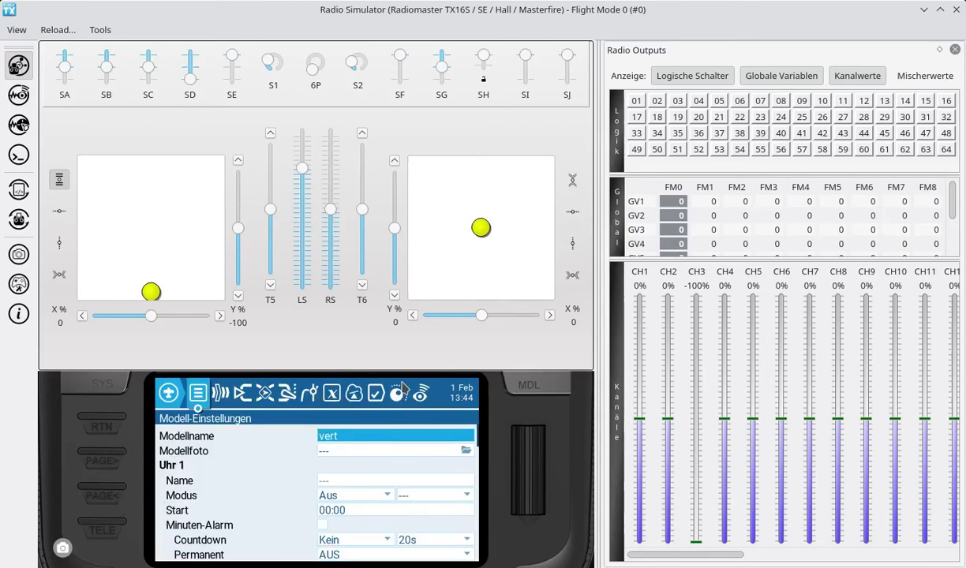
mouse_move(394, 369)
mouse_down()
mouse_move(382, 387)
mouse_move(384, 422)
mouse_move(411, 375)
mouse_move(393, 371)
mouse_up()
click(382, 380)
click(304, 438)
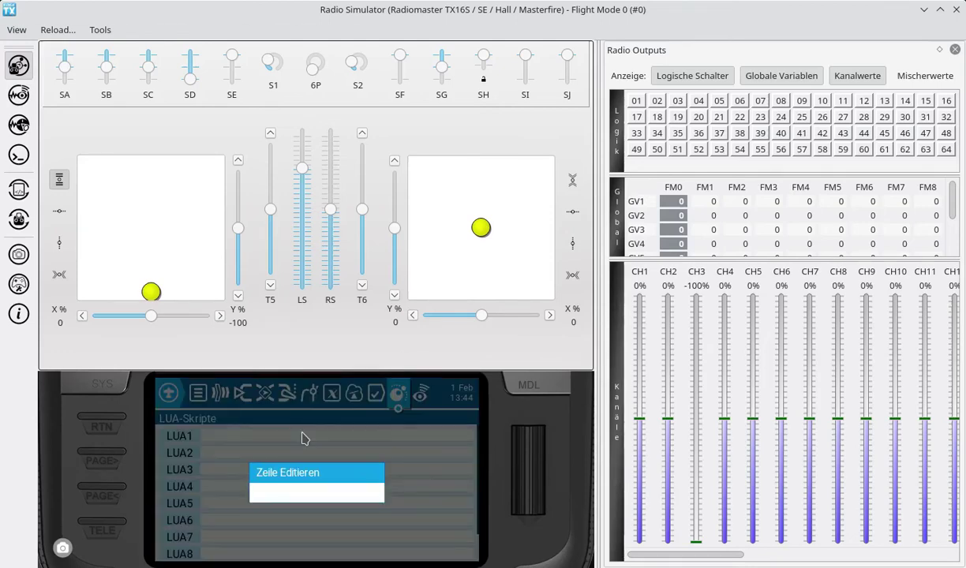
click(316, 412)
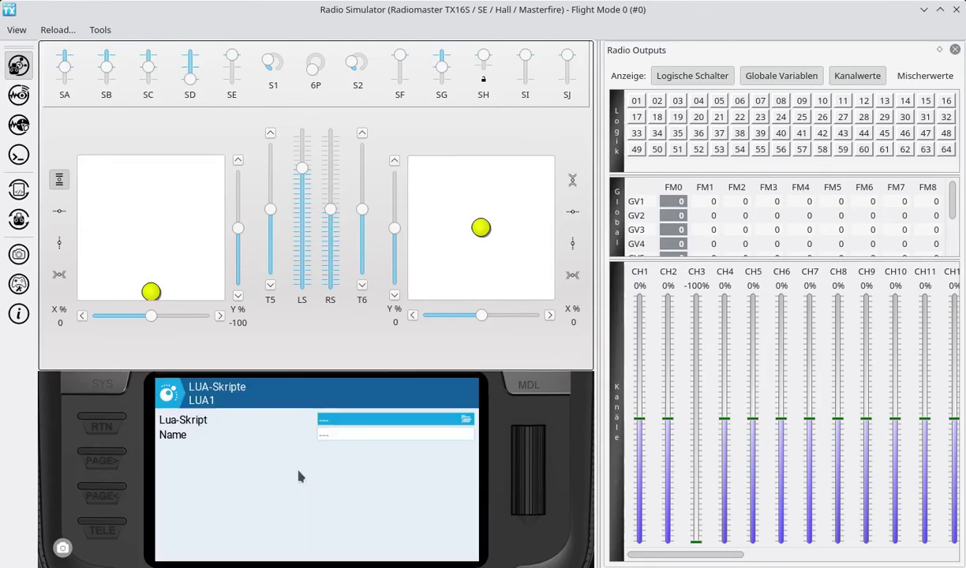
click(338, 421)
scroll(338, 424, up, 4)
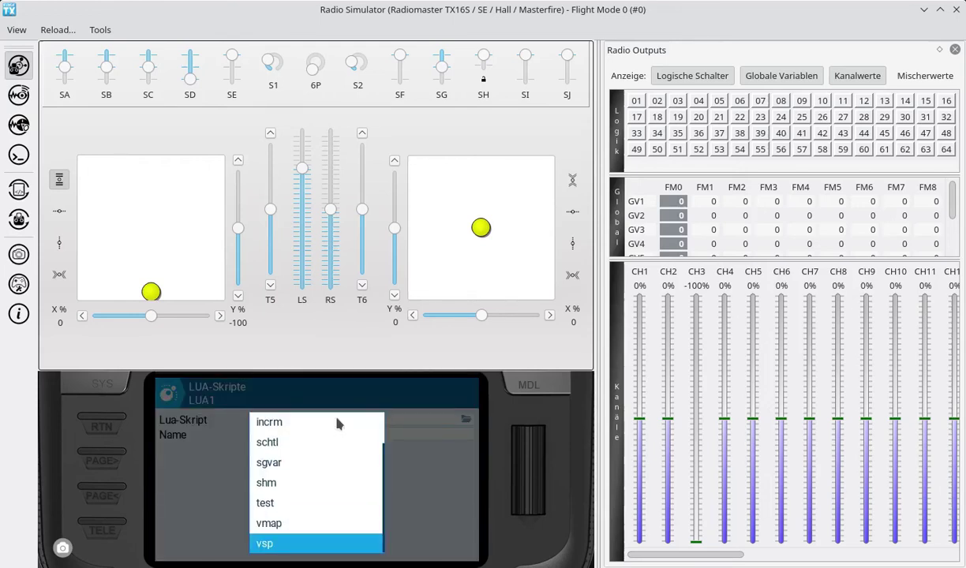
key(Return)
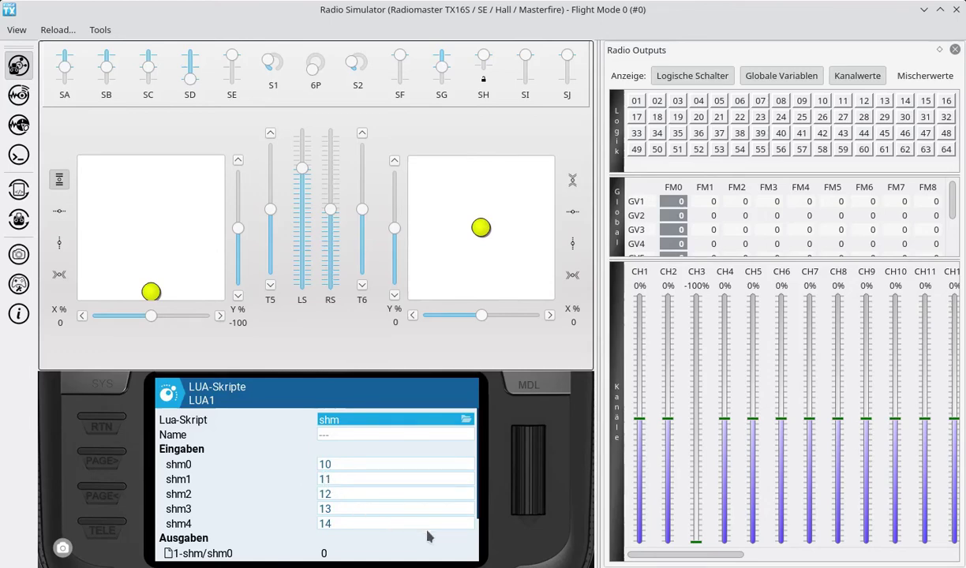
Switch to Emacs and check the shm numbers of the sliders in default.lua against the script's inputs
key(alt+Tab)
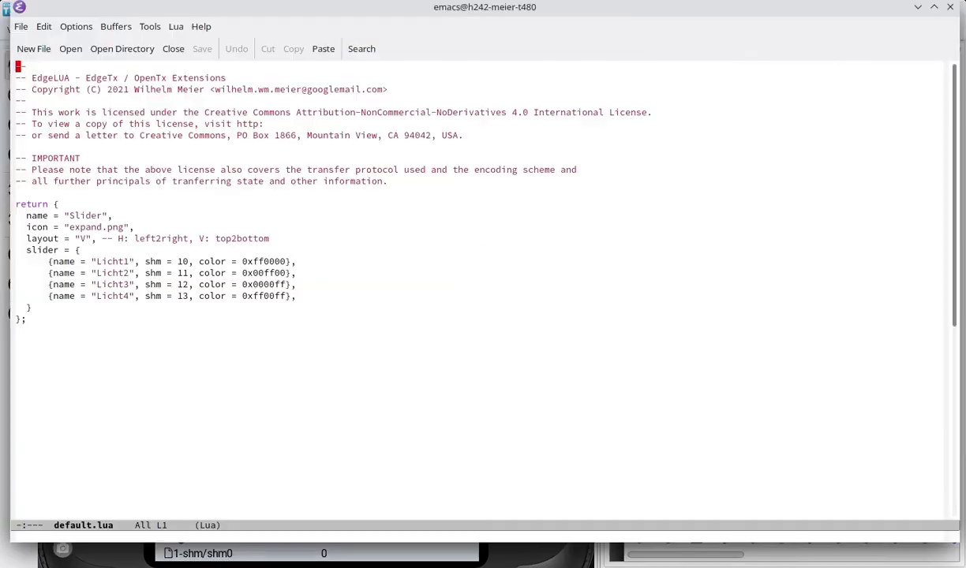
mouse_move(165, 234)
mouse_down()
mouse_move(126, 271)
mouse_move(162, 317)
mouse_move(192, 256)
mouse_move(168, 234)
mouse_up()
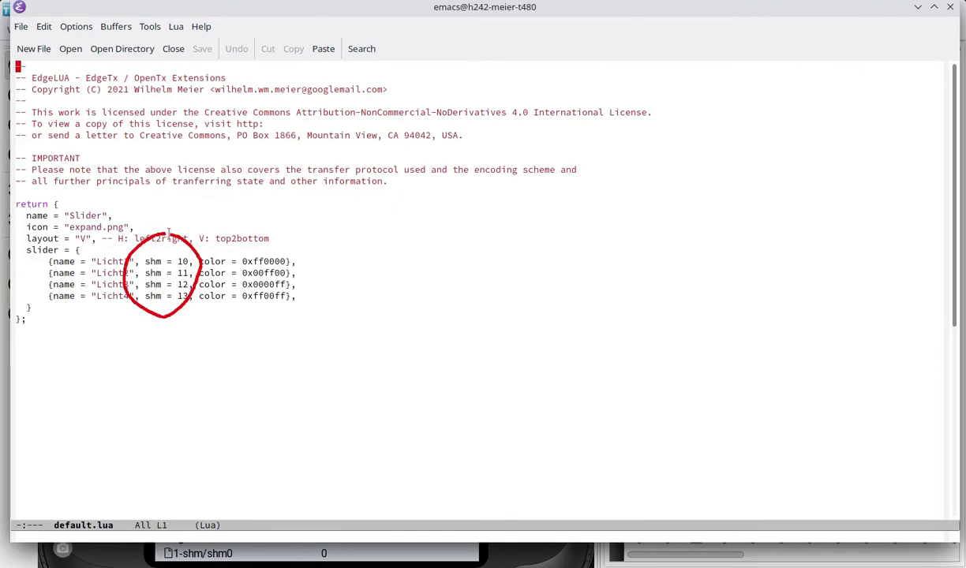
Switch back to the Radio Simulator, leave the LUA1 script settings and open the vert model's Mischer page
key(shift+super+F11)
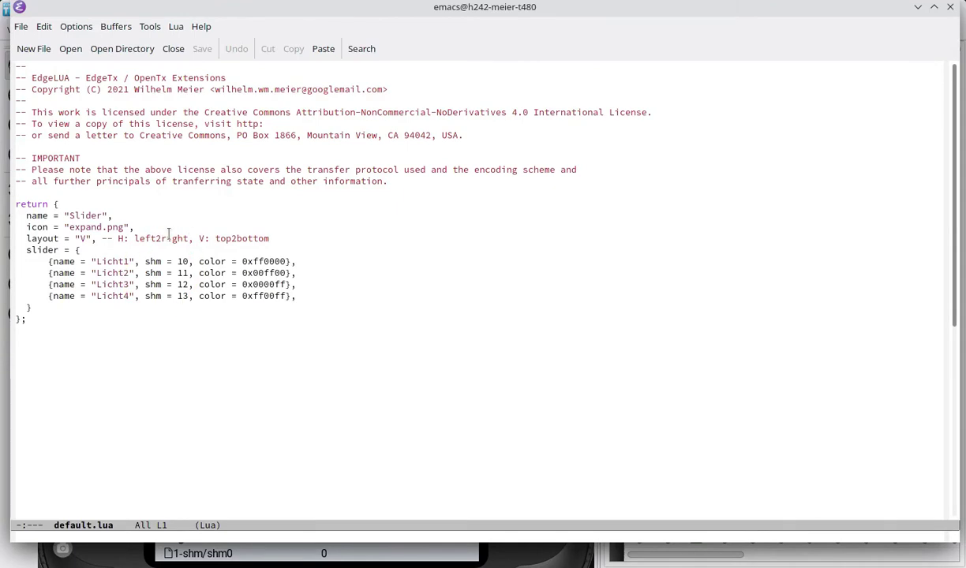
key(alt+Tab)
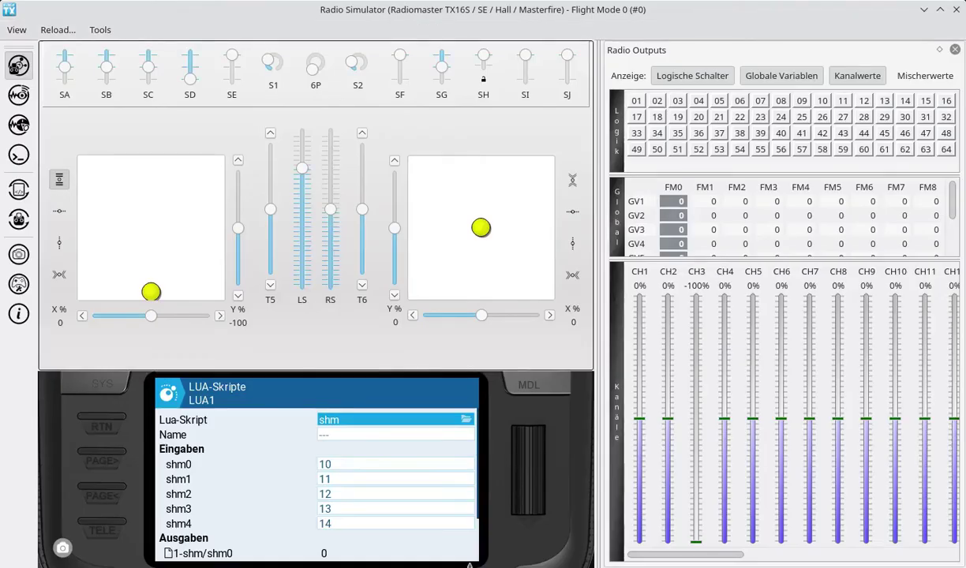
click(100, 425)
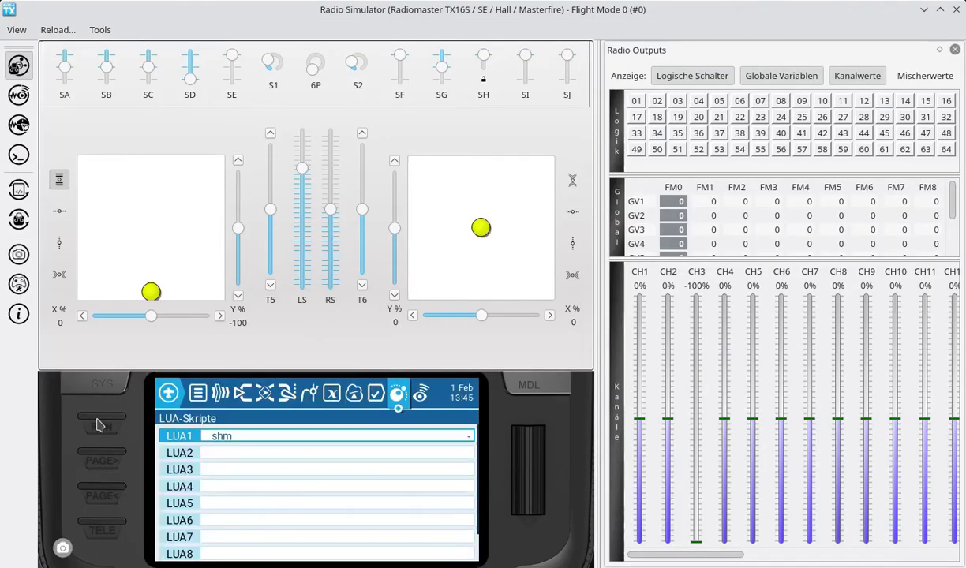
click(261, 391)
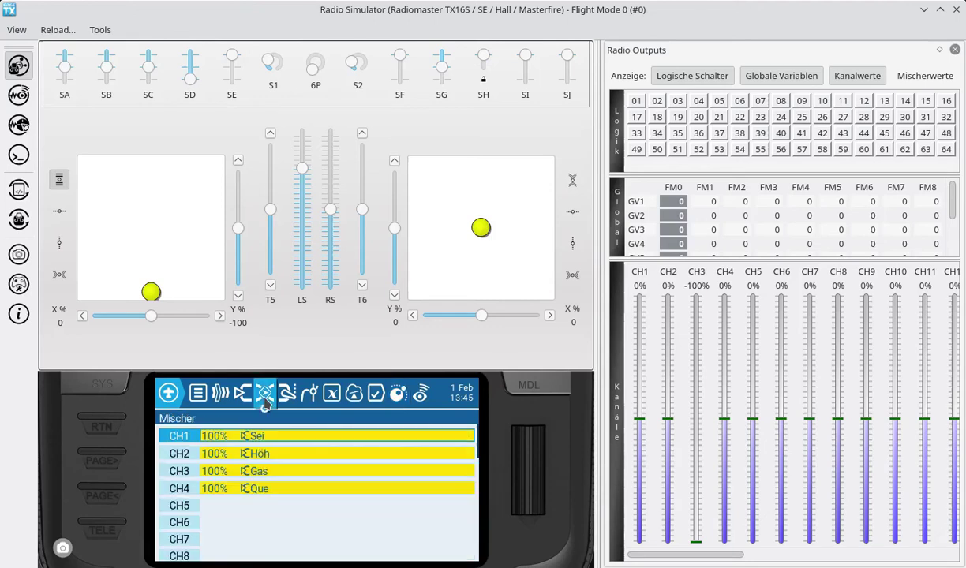
mouse_move(276, 540)
mouse_down()
mouse_move(286, 463)
mouse_move(273, 555)
mouse_up()
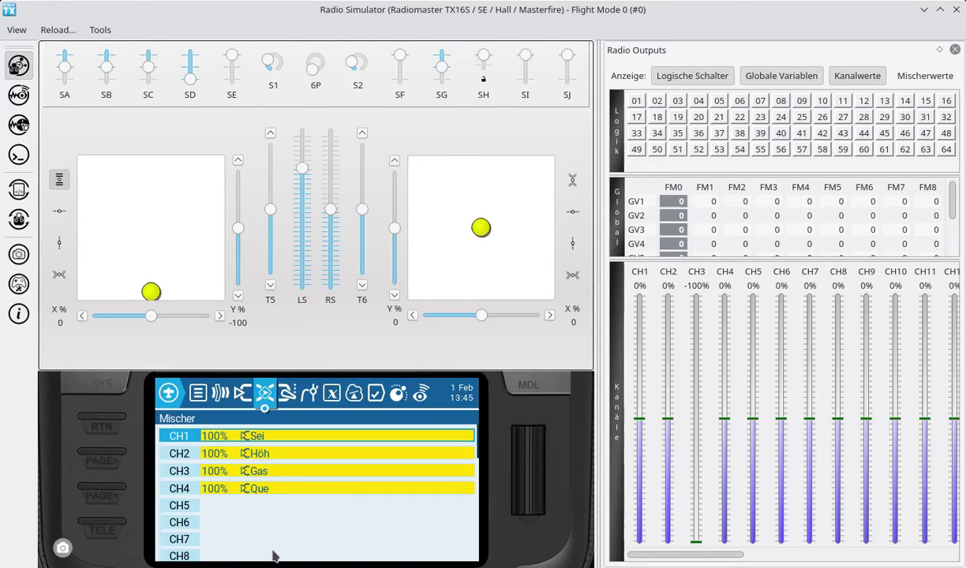
Add a mixer line on CH5 with 1-shm/shm0 as its Quelle and return to the mixer list
click(188, 507)
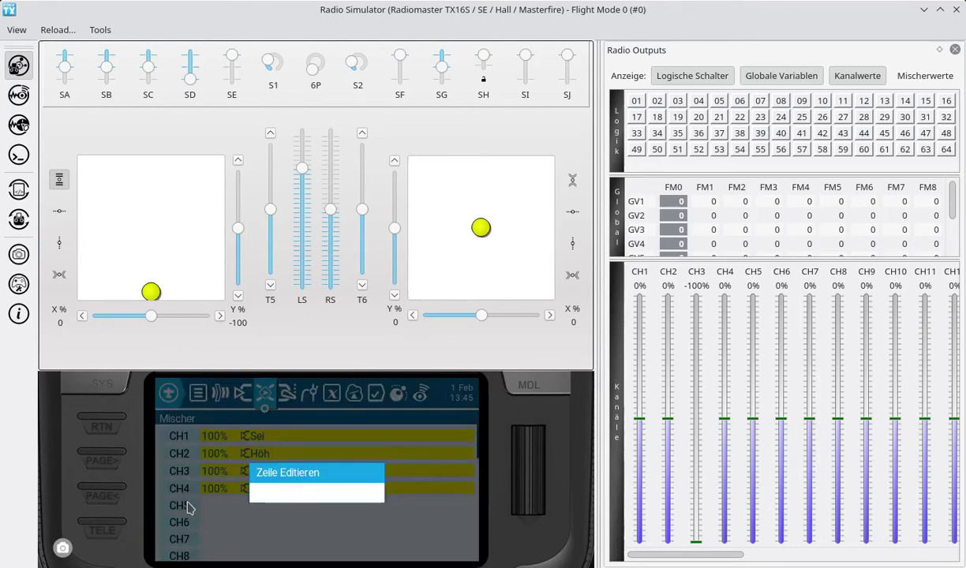
click(259, 472)
click(330, 439)
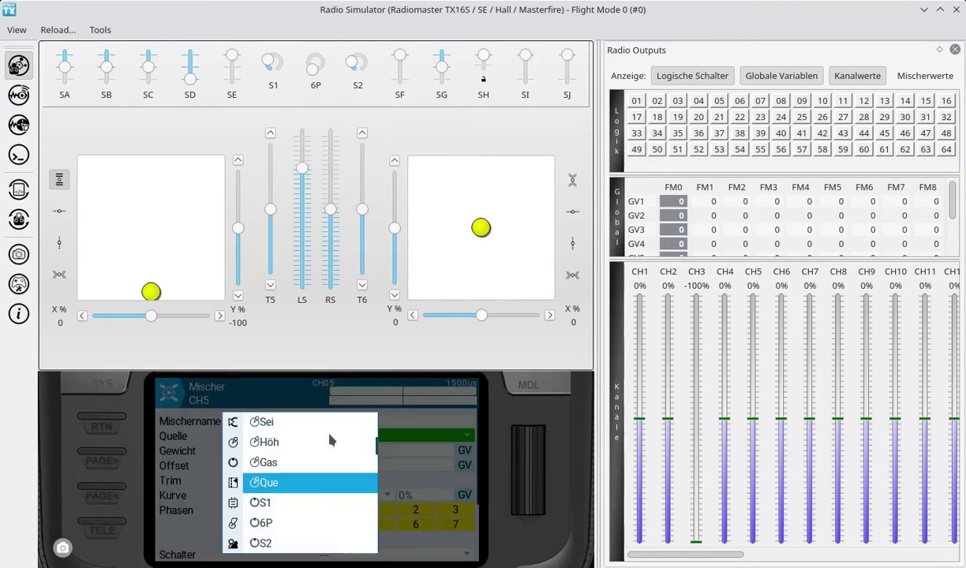
scroll(329, 441, up, 3)
scroll(330, 440, up, 4)
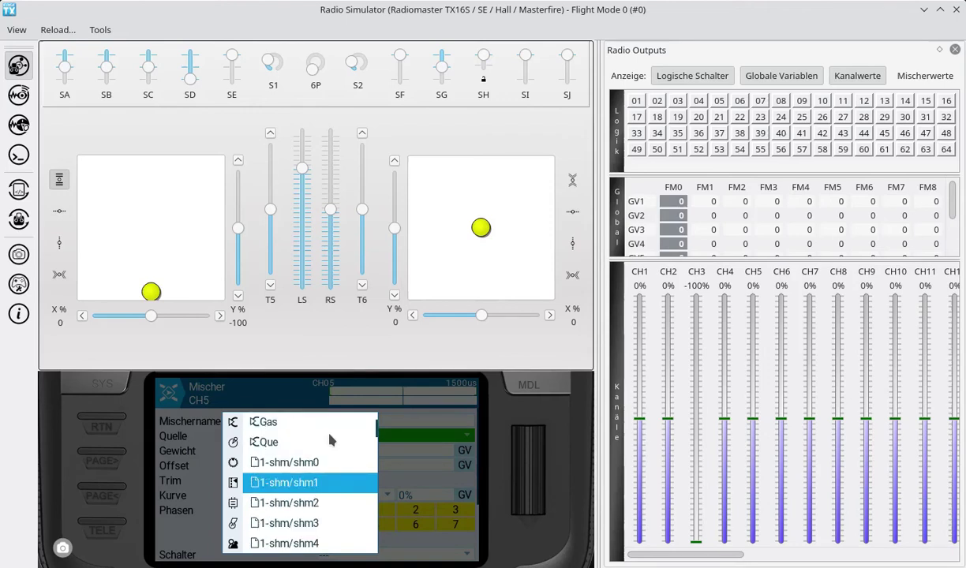
key(Return)
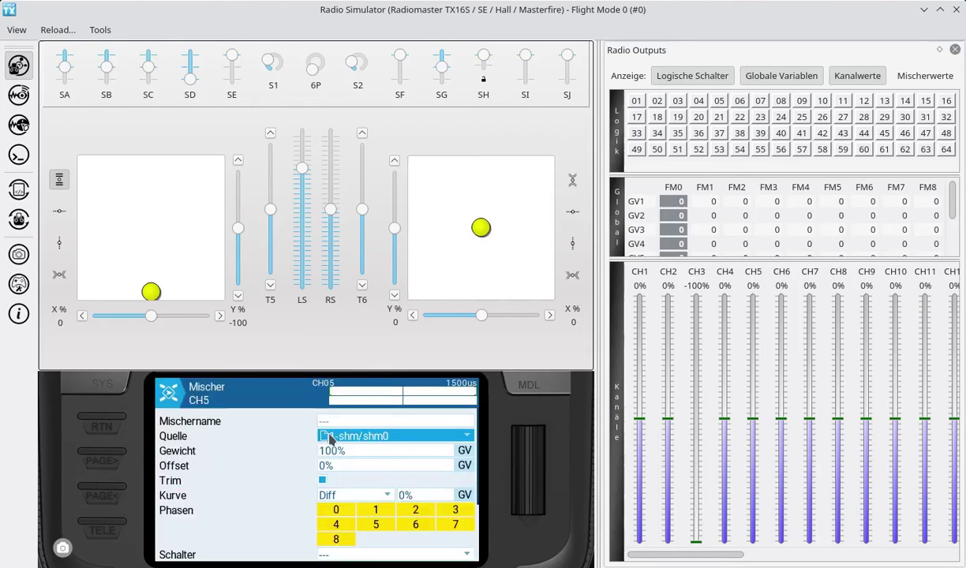
scroll(114, 407, up, 1)
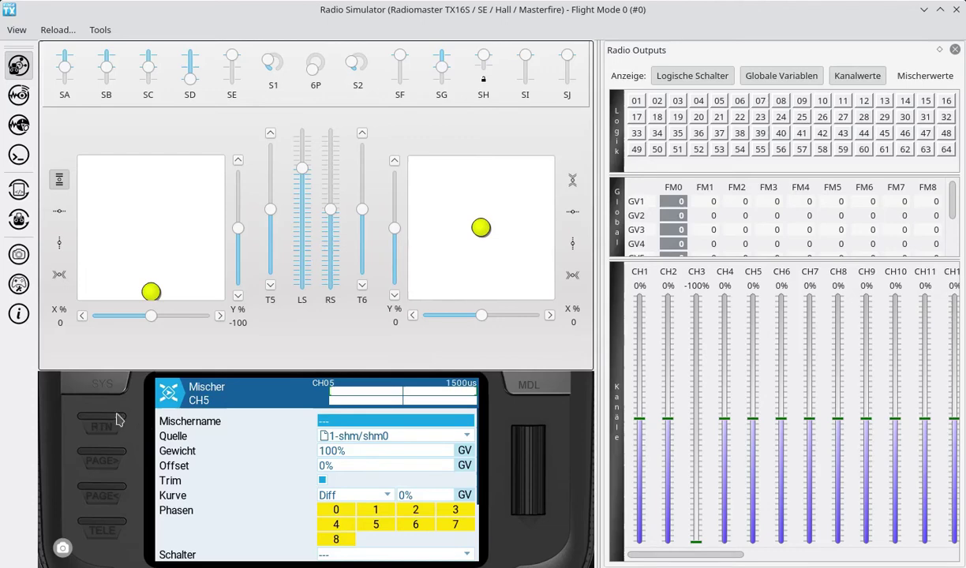
click(111, 407)
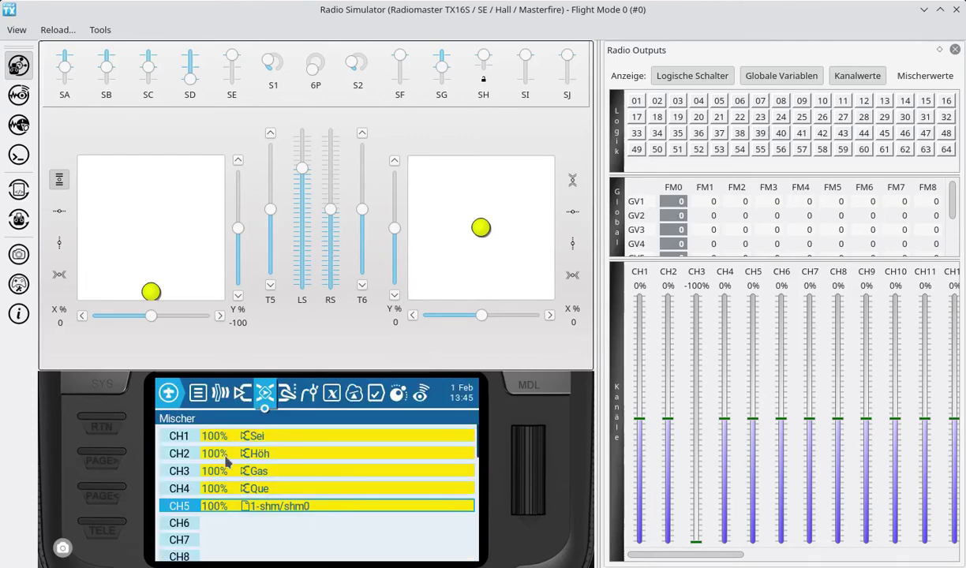
Add a mixer line on CH6 with 1-shm/shm1 as its Quelle and return to the mixer list
click(178, 527)
click(280, 470)
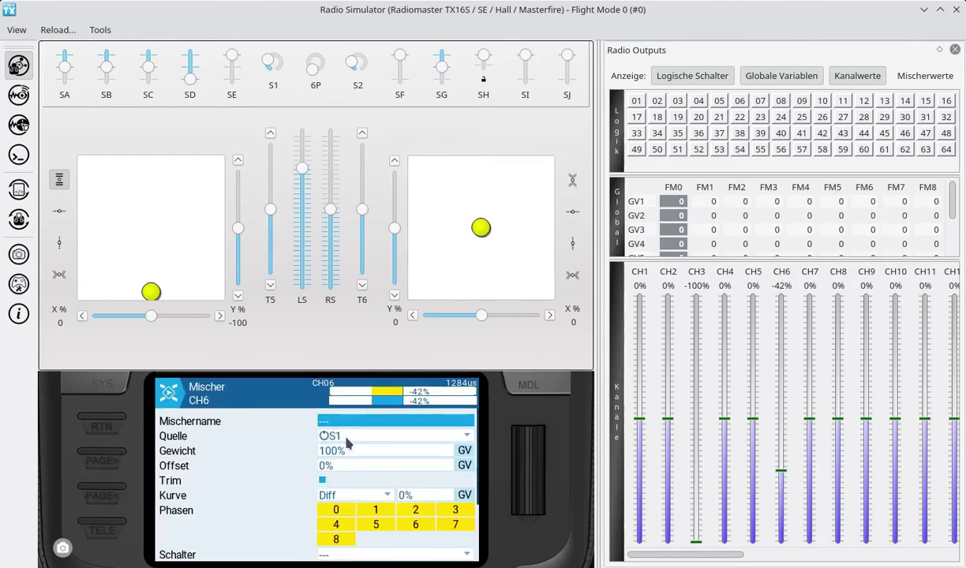
click(347, 444)
scroll(348, 444, up, 5)
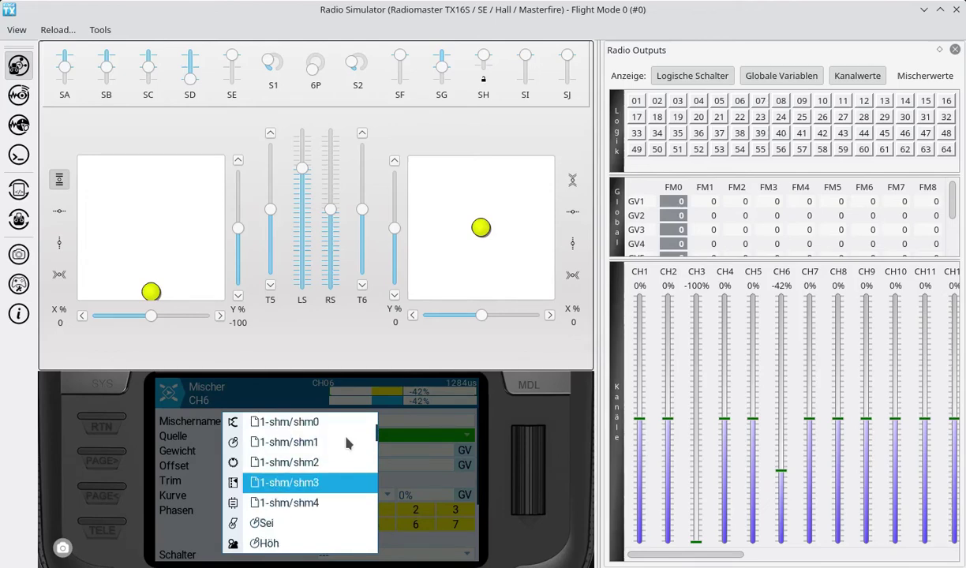
scroll(347, 445, up, 2)
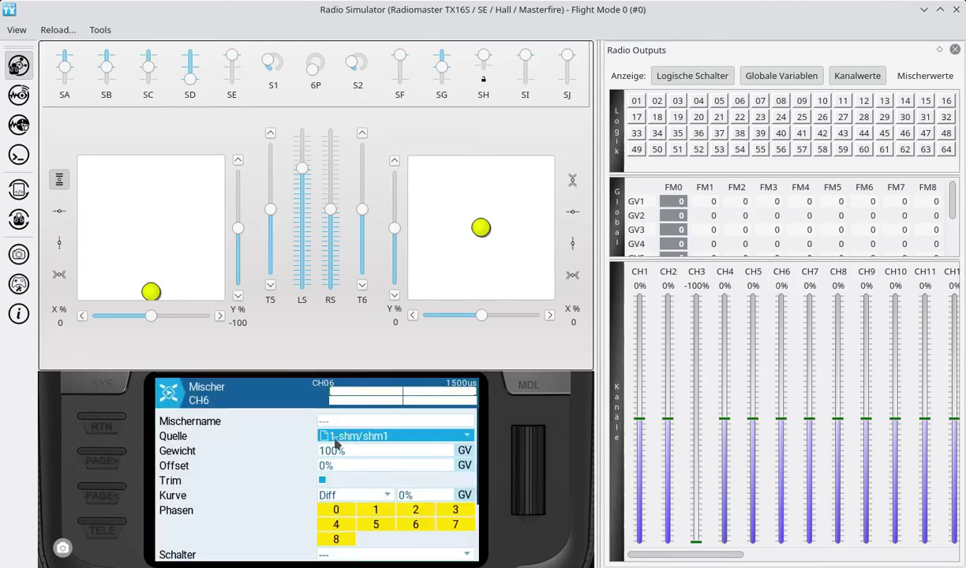
scroll(83, 407, up, 1)
click(100, 427)
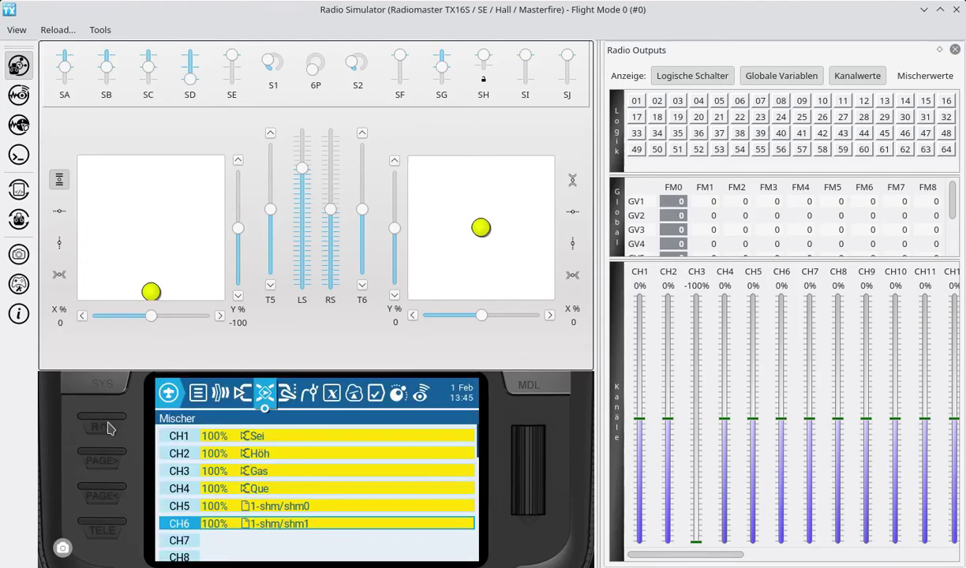
Add a mixer line on CH7 with 1-shm/shm2 as its Quelle and return to the mixer list
click(199, 538)
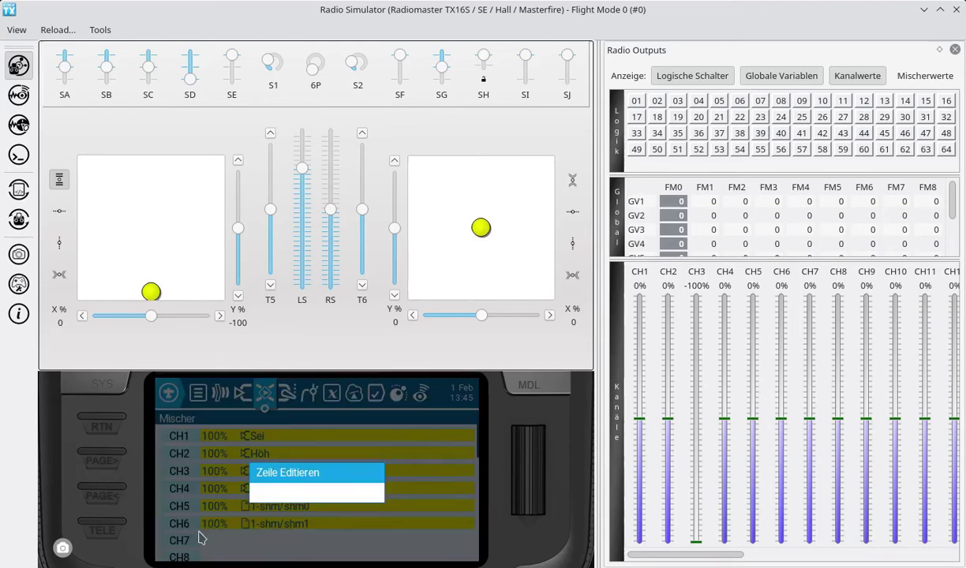
click(269, 466)
click(337, 438)
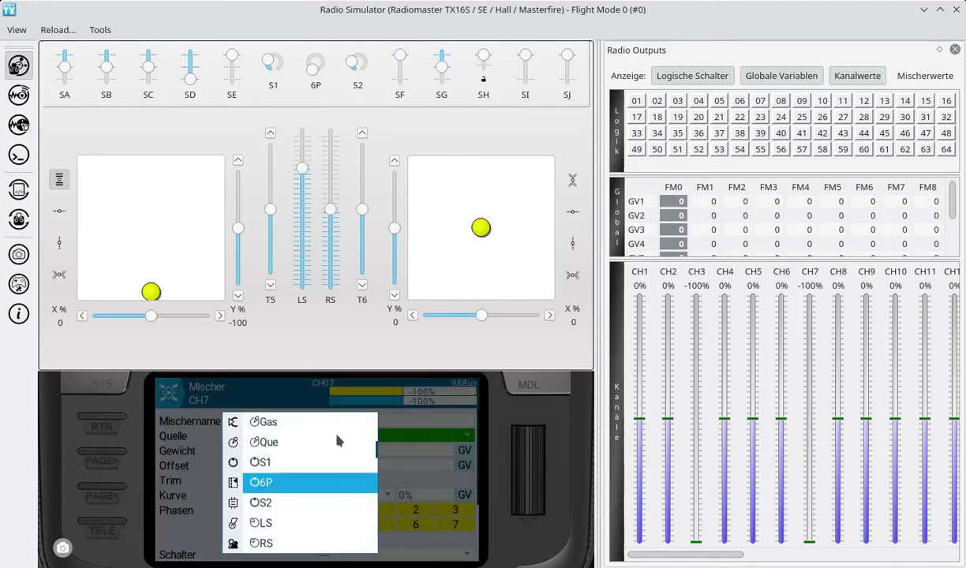
scroll(337, 441, up, 7)
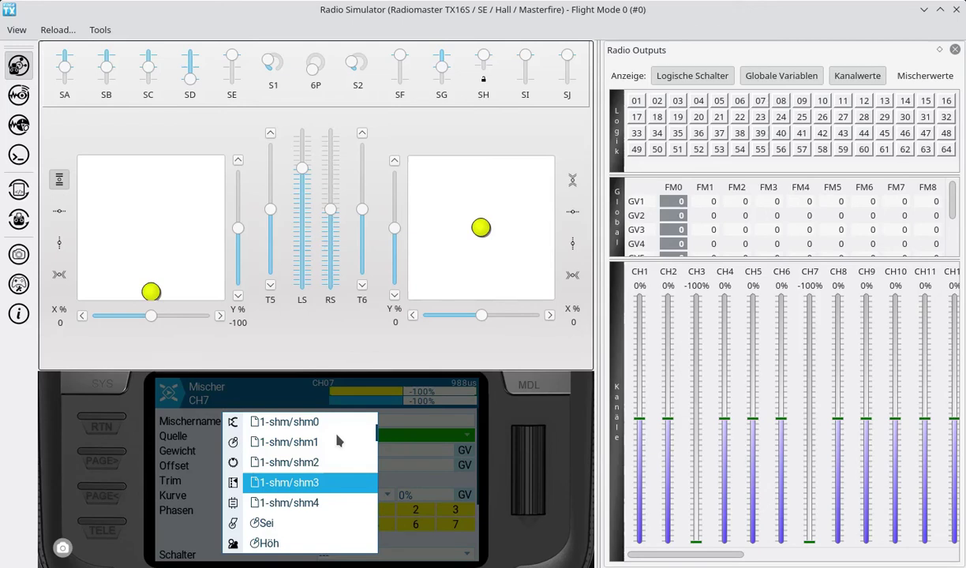
scroll(337, 441, up, 1)
click(337, 440)
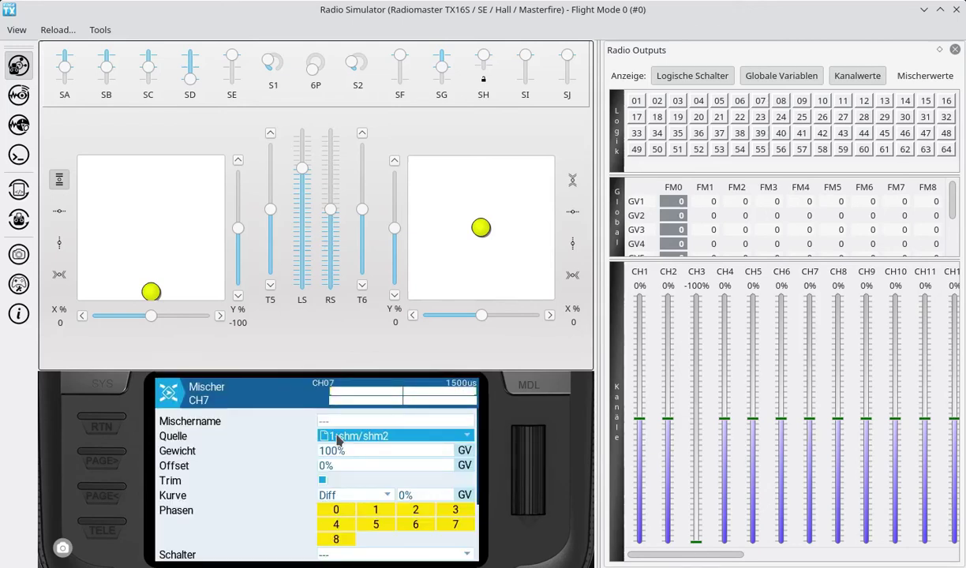
scroll(89, 405, up, 1)
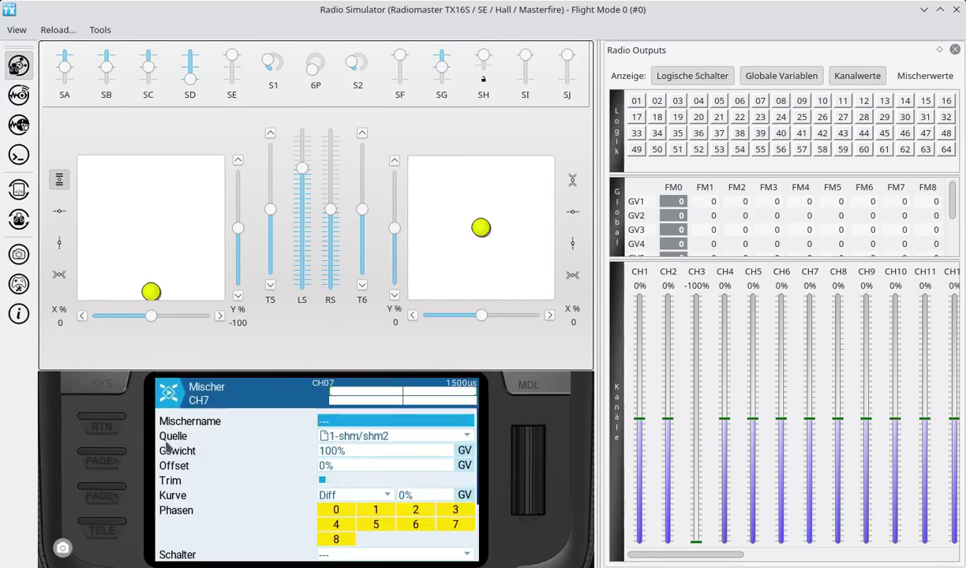
click(108, 400)
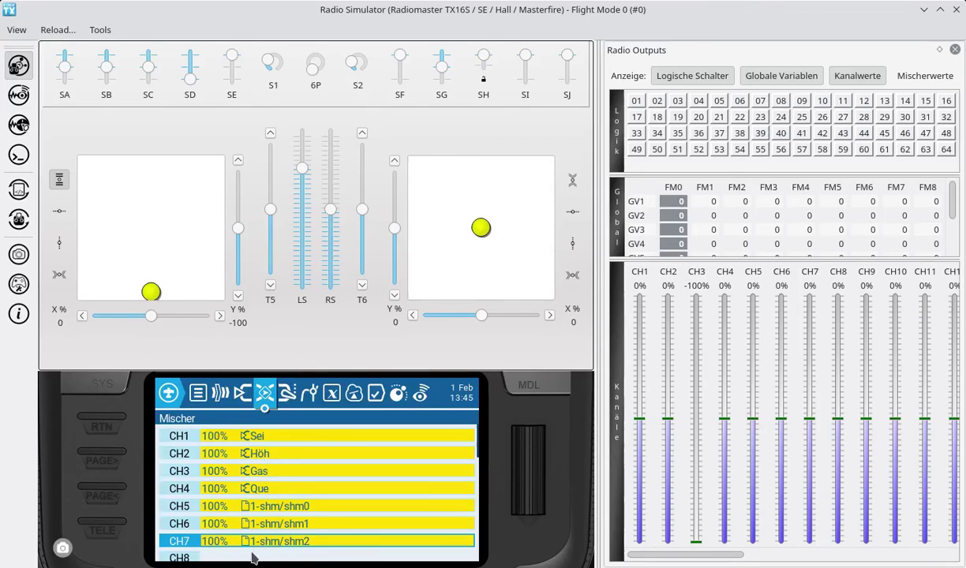
Add a mixer line on CH8 with 1-shm/shm3 as its Quelle and return to the mixer list
drag(355, 521, 303, 449)
click(172, 472)
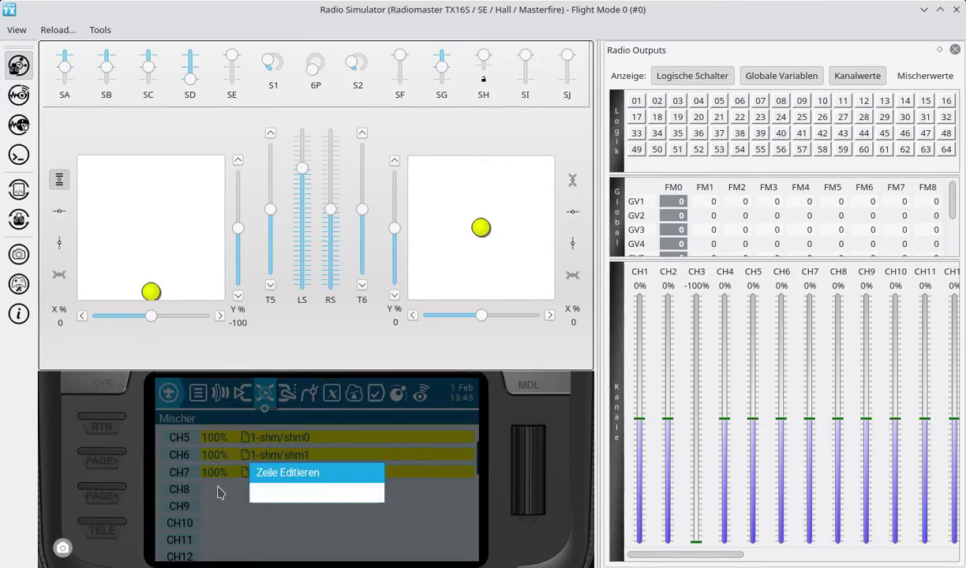
click(274, 479)
click(310, 434)
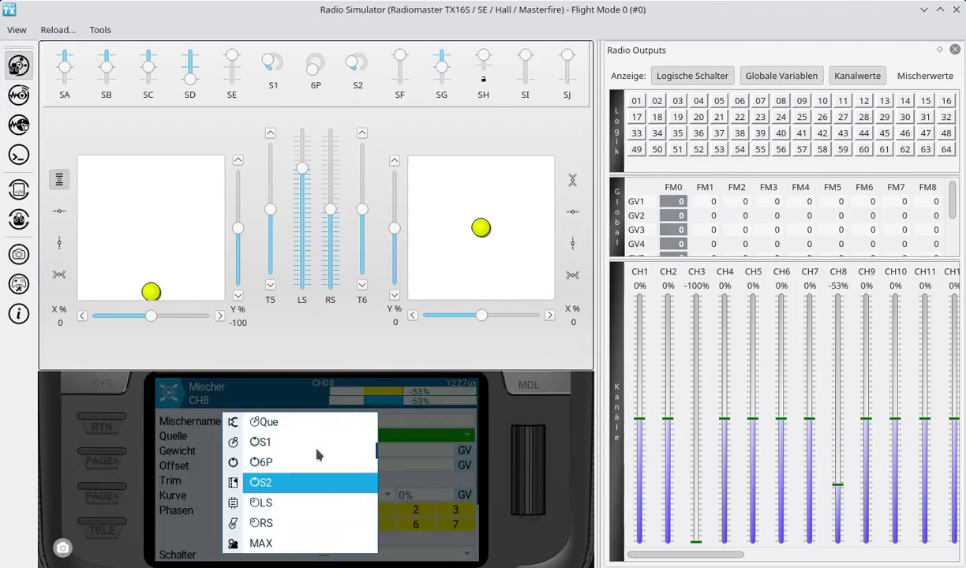
scroll(316, 455, up, 7)
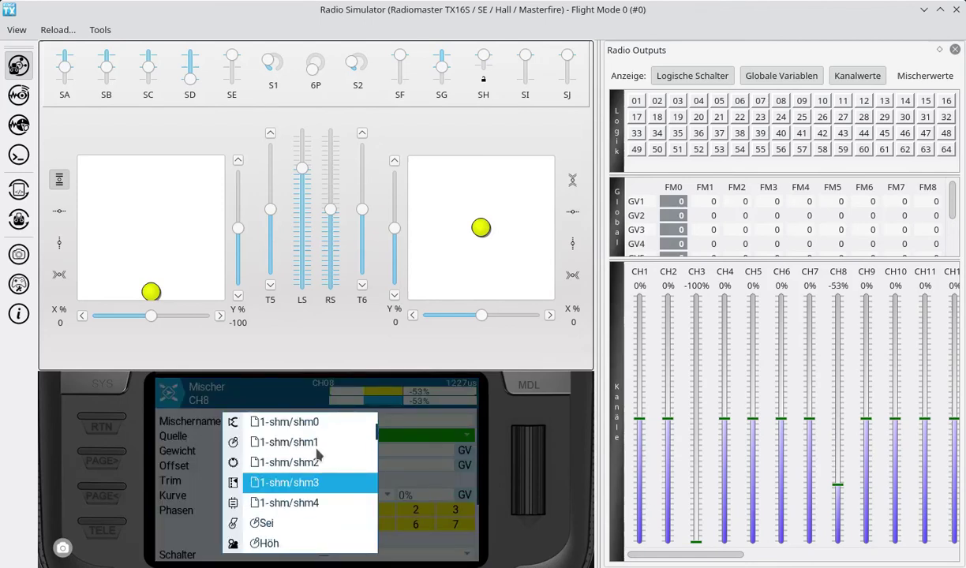
key(Return)
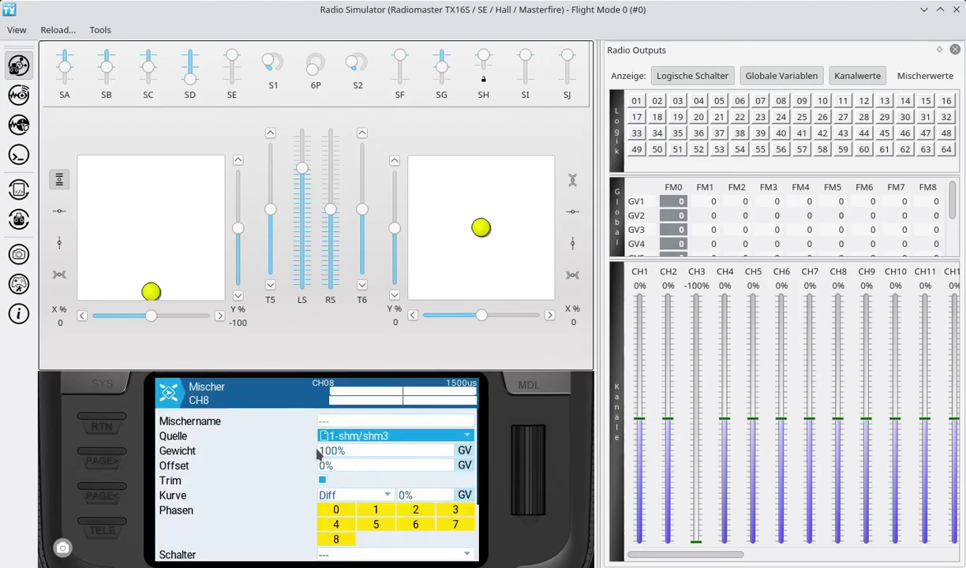
click(91, 427)
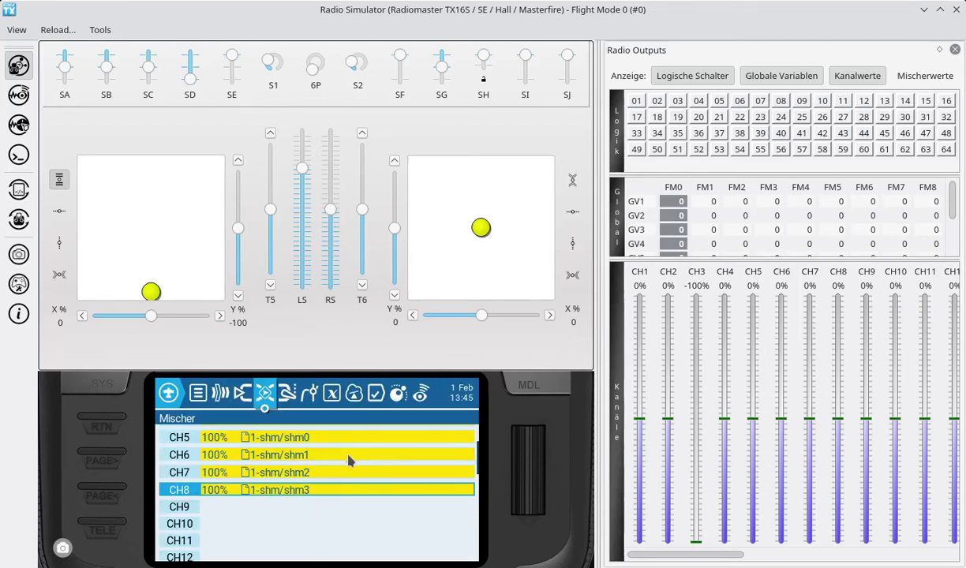
Review the mixer lines of CH5 to CH8 and their channel bars in Radio Outputs
scroll(347, 460, up, 3)
drag(343, 514, 346, 474)
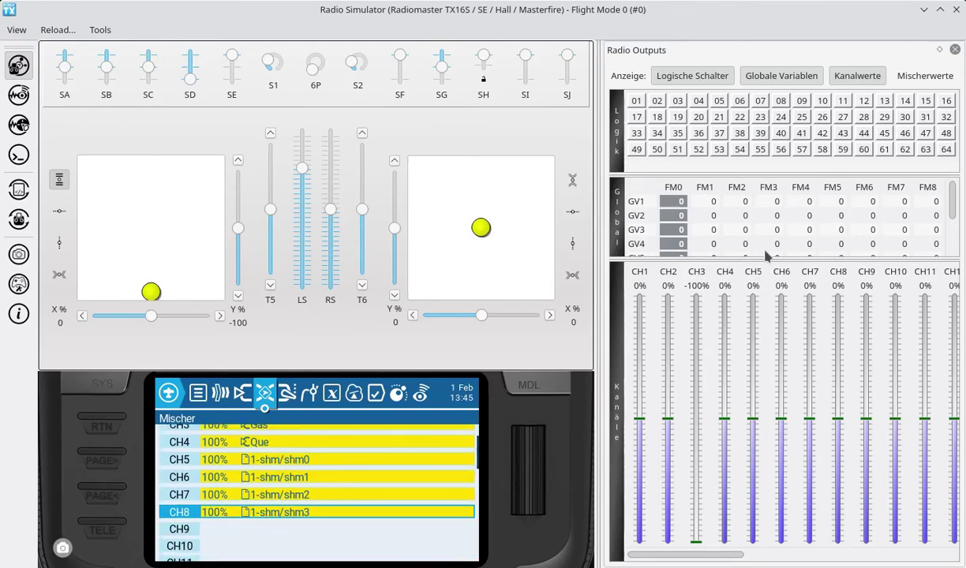
mouse_move(764, 251)
mouse_down()
mouse_move(735, 256)
mouse_move(744, 273)
mouse_move(840, 284)
mouse_move(806, 257)
mouse_move(766, 255)
mouse_up()
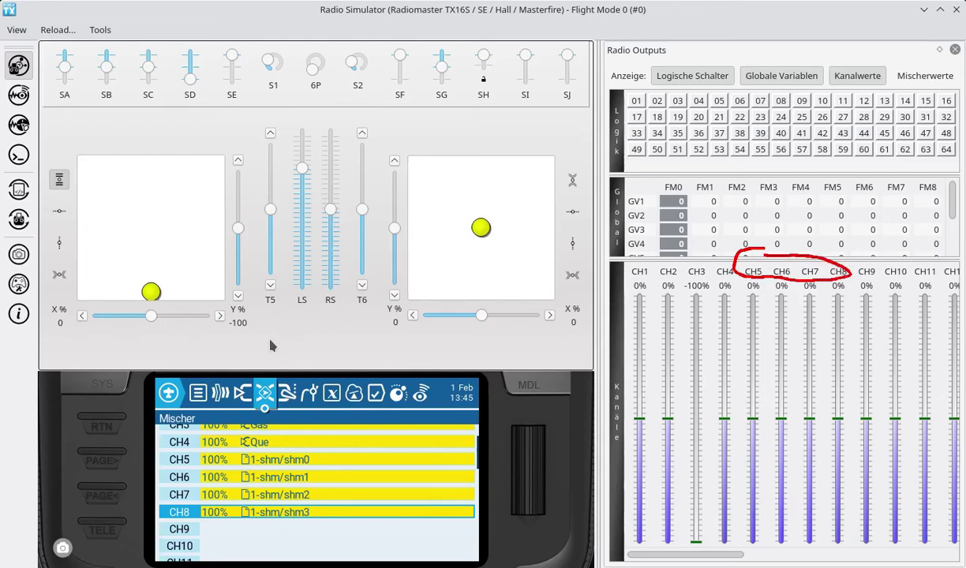
Leave the mixer, open the screen settings for Main view 1 and choose the 2 + 1 layout
click(116, 419)
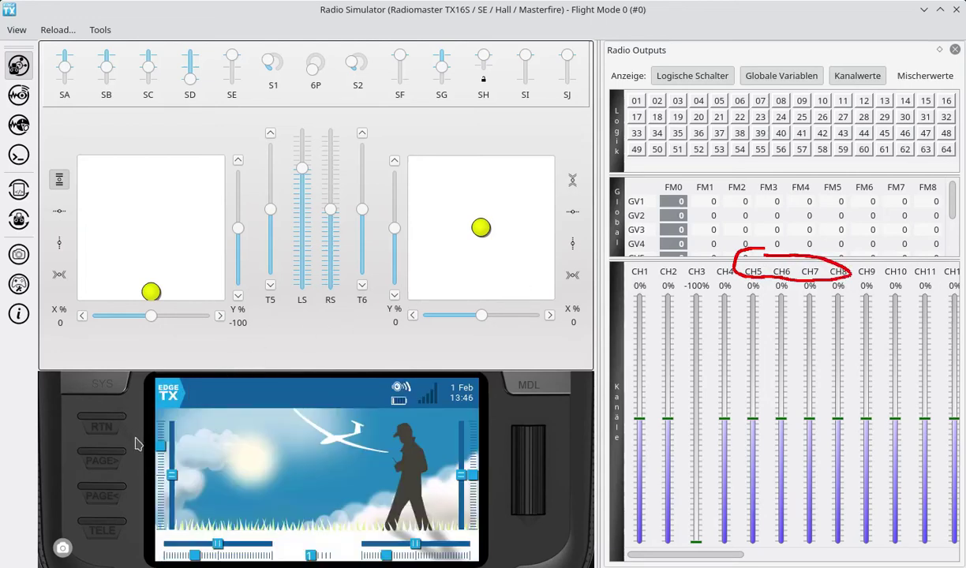
mouse_move(96, 511)
mouse_down()
mouse_move(46, 524)
mouse_move(124, 523)
mouse_up()
click(101, 527)
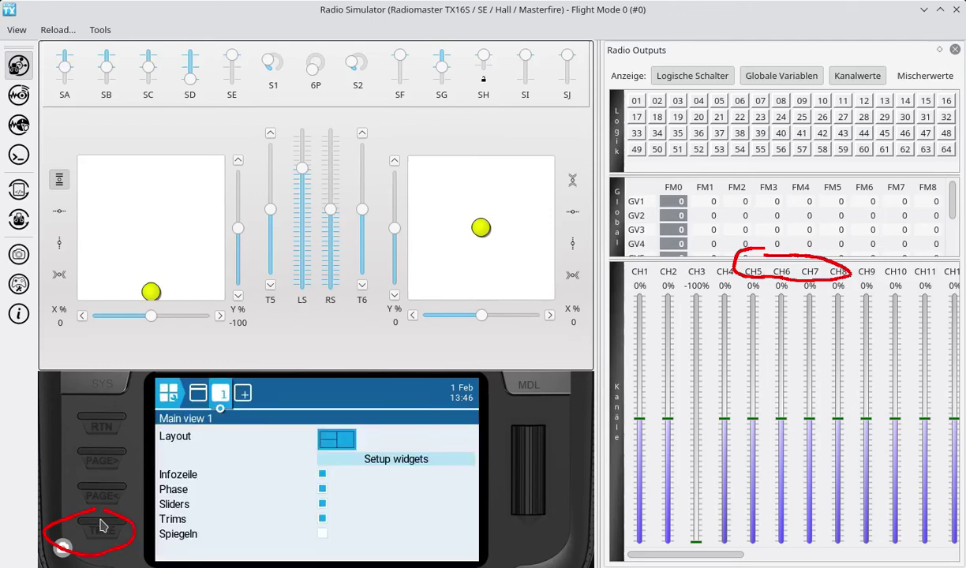
mouse_move(254, 368)
mouse_down()
mouse_move(232, 377)
mouse_move(255, 417)
mouse_move(267, 386)
mouse_move(254, 365)
mouse_move(246, 396)
mouse_up()
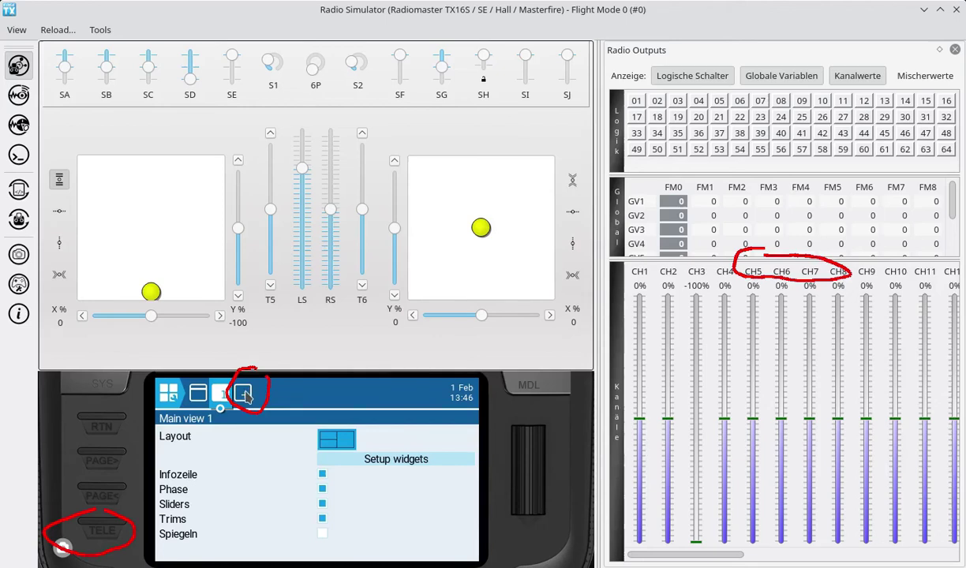
click(246, 395)
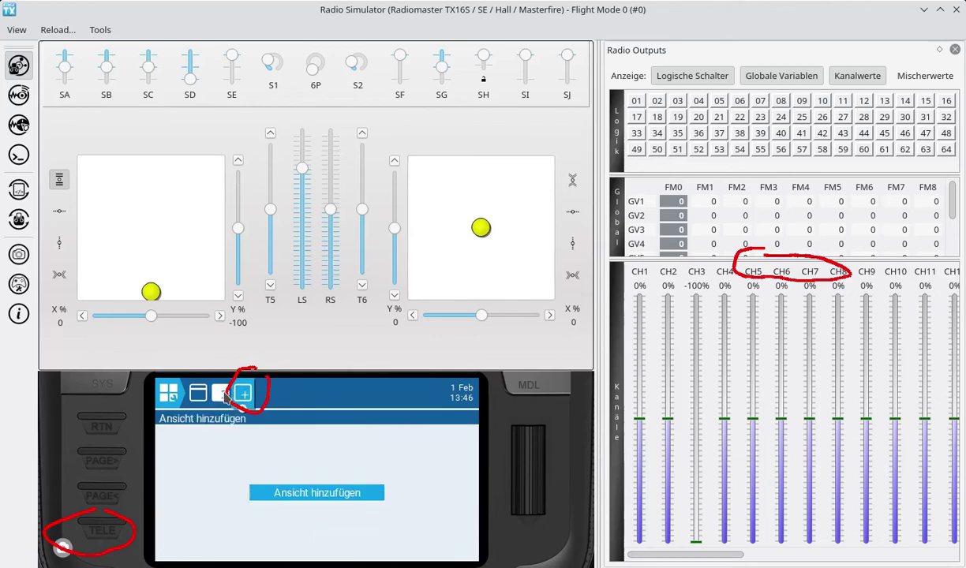
click(221, 393)
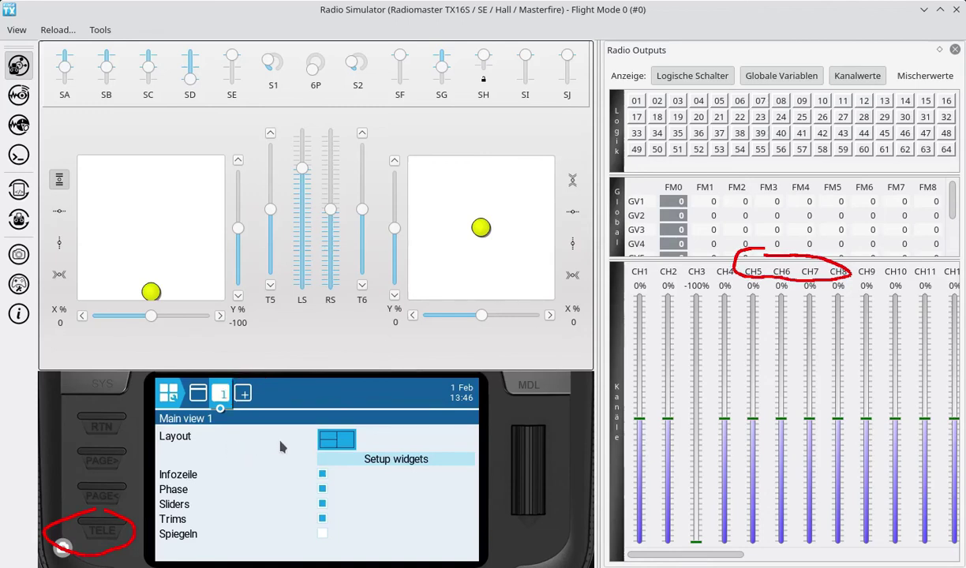
click(336, 440)
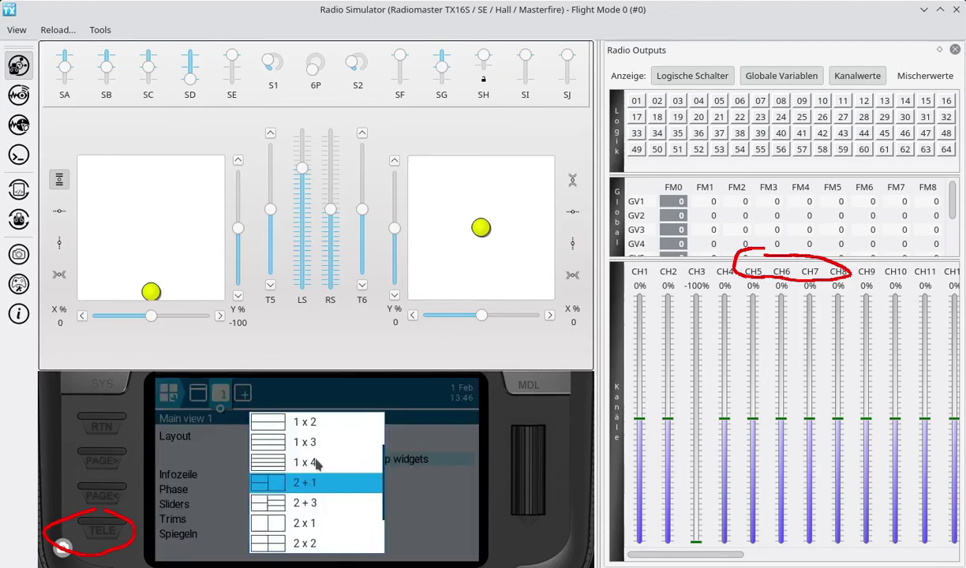
click(277, 483)
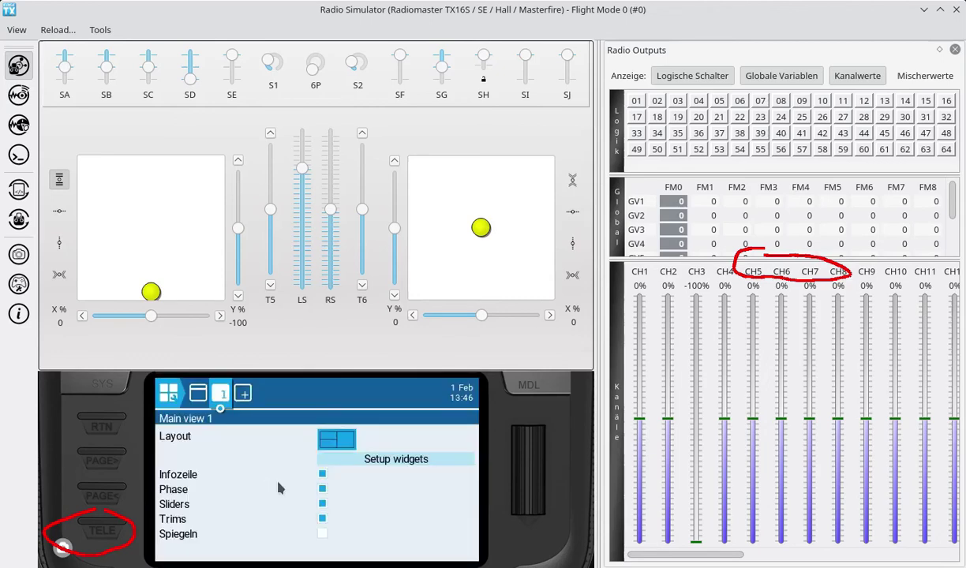
Place the EL_Sli widget in the upper-left zone of the Main view 1 layout and return to the main view
click(345, 468)
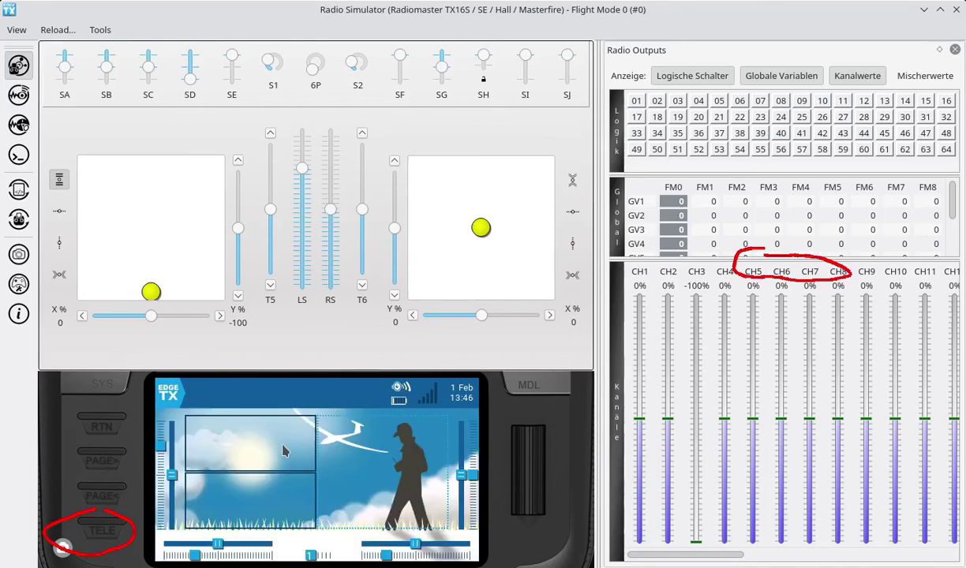
mouse_move(269, 416)
mouse_down()
mouse_move(189, 418)
mouse_move(276, 467)
mouse_move(296, 403)
mouse_move(236, 400)
mouse_up()
click(237, 429)
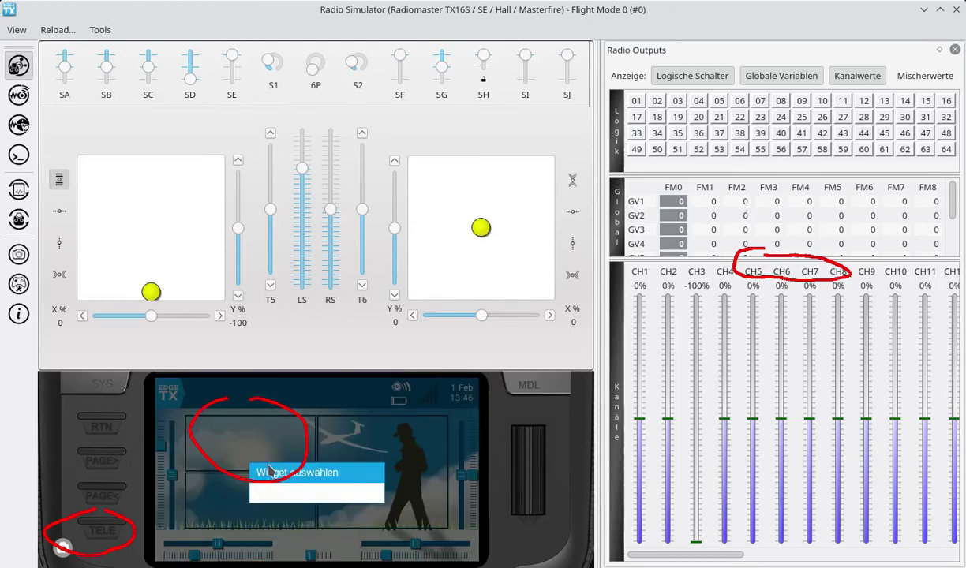
click(260, 451)
scroll(274, 472, up, 1)
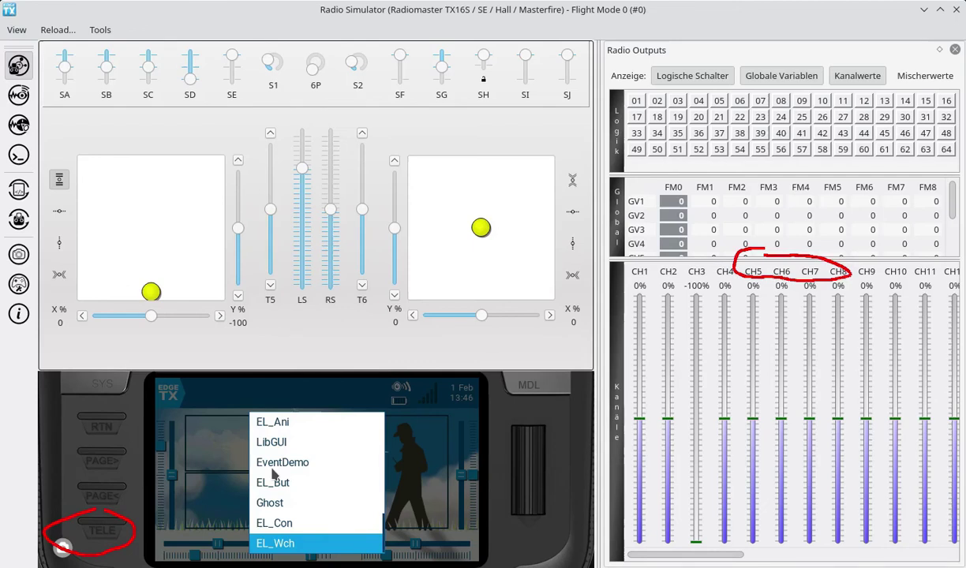
scroll(274, 472, up, 7)
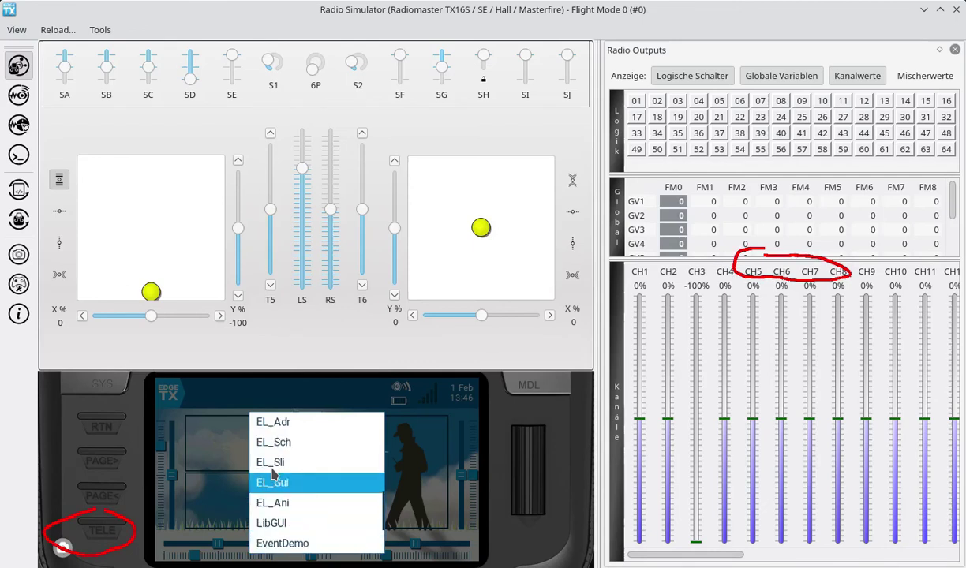
scroll(274, 472, up, 1)
click(274, 473)
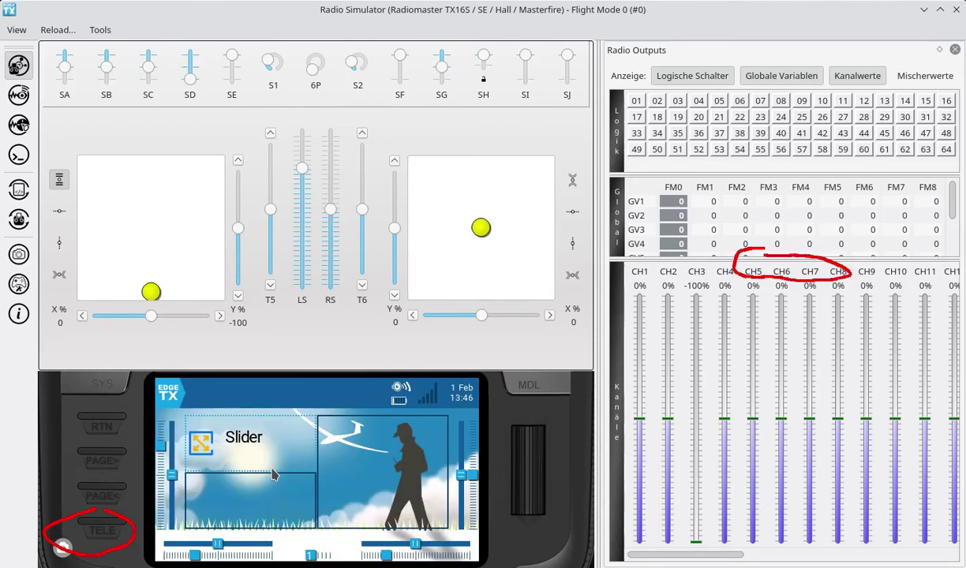
click(117, 425)
click(116, 426)
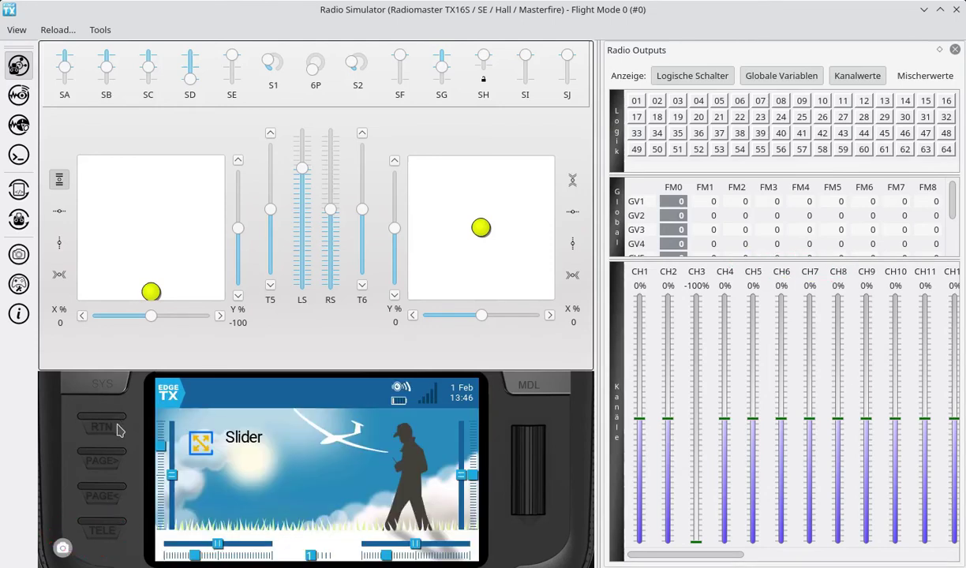
Open the Slider widget full screen, move Licht1 to Licht4 to about 68%, -48%, 73% and -57%, and leave full screen
mouse_move(209, 424)
mouse_down()
mouse_move(184, 426)
mouse_move(195, 459)
mouse_move(206, 414)
mouse_up()
click(210, 430)
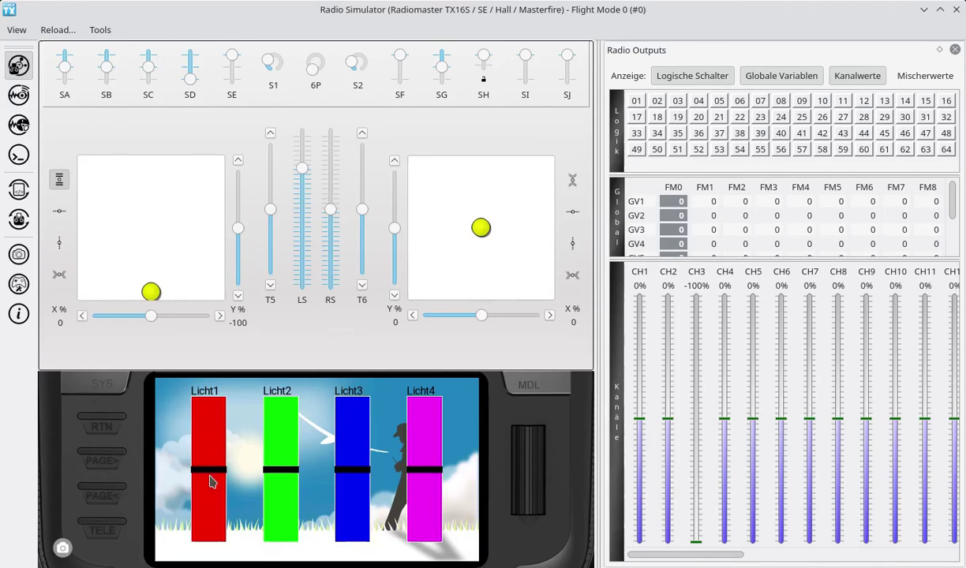
drag(206, 465, 223, 422)
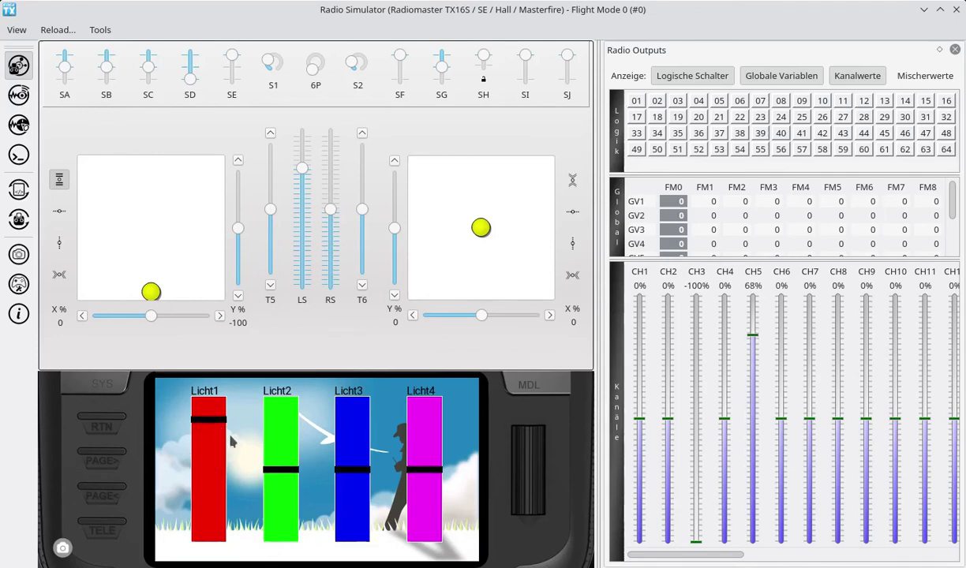
drag(276, 466, 280, 501)
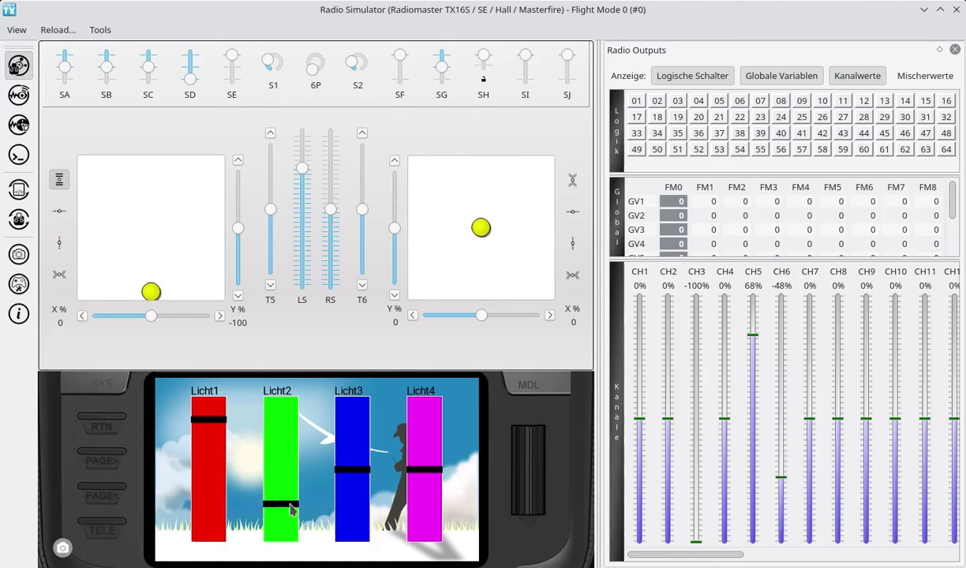
drag(355, 479, 351, 415)
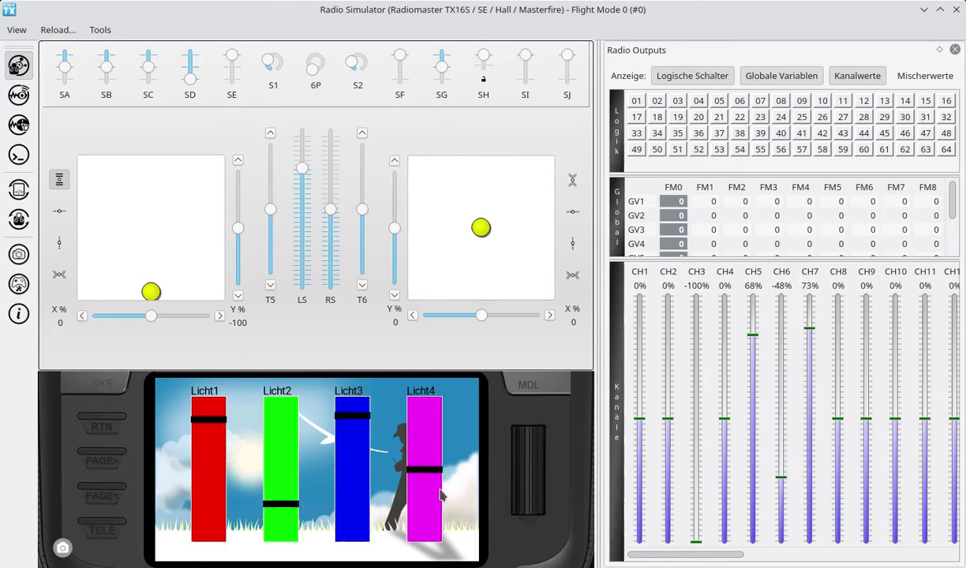
drag(436, 481, 410, 501)
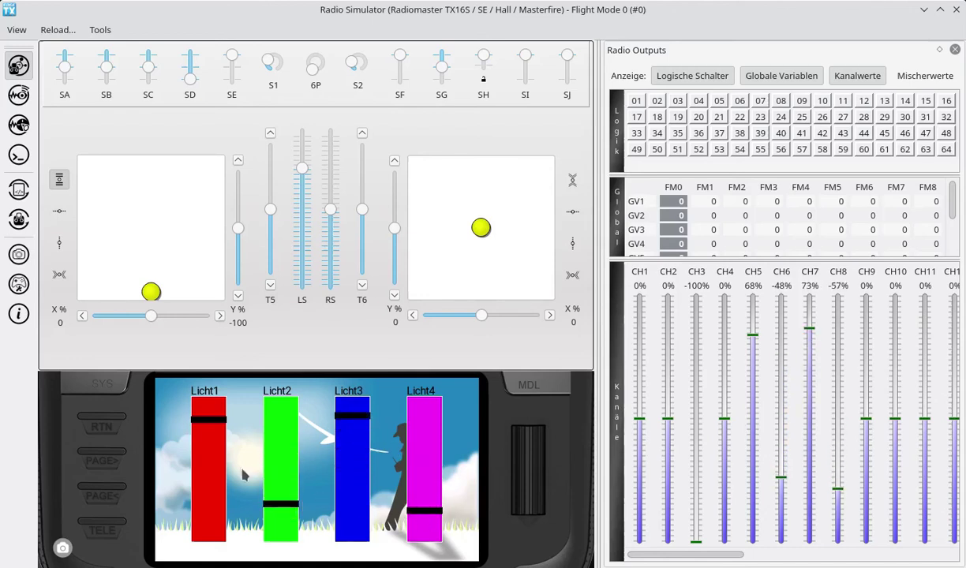
click(108, 424)
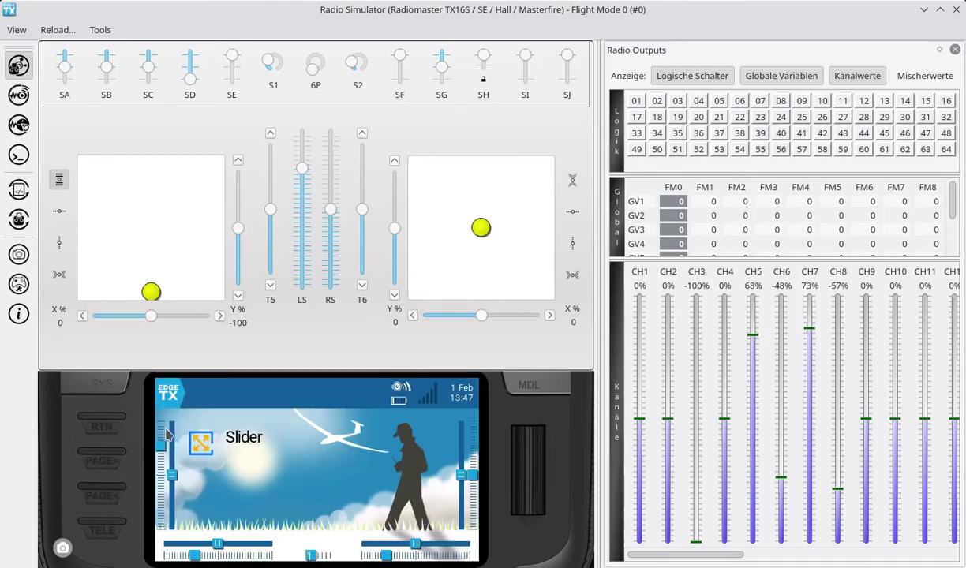